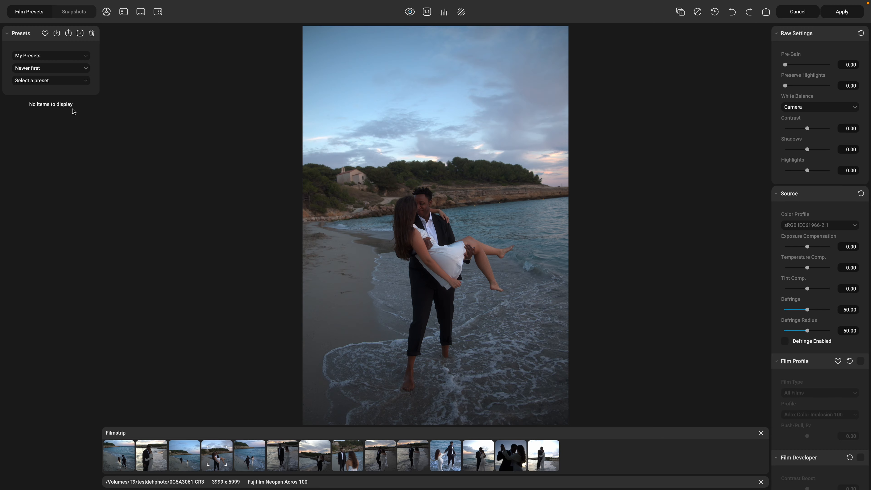
Set the preset browser to show All Presets and look through the film preset thumbnails.
click(60, 57)
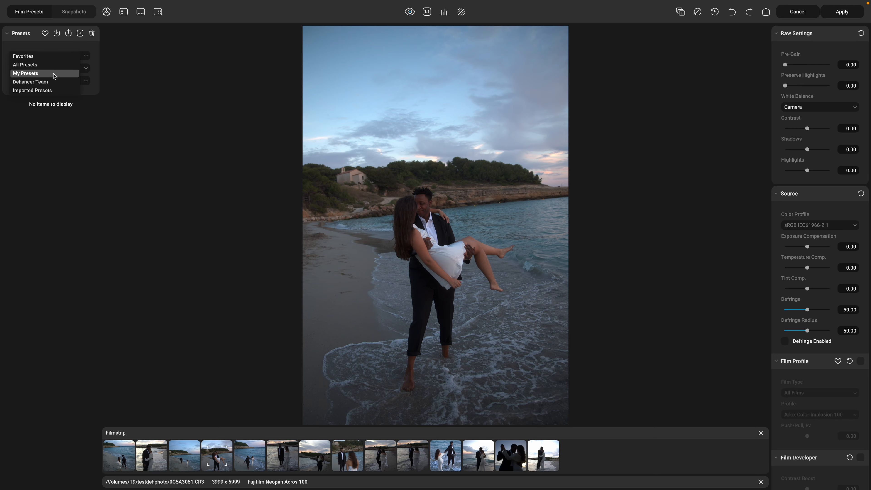
click(51, 65)
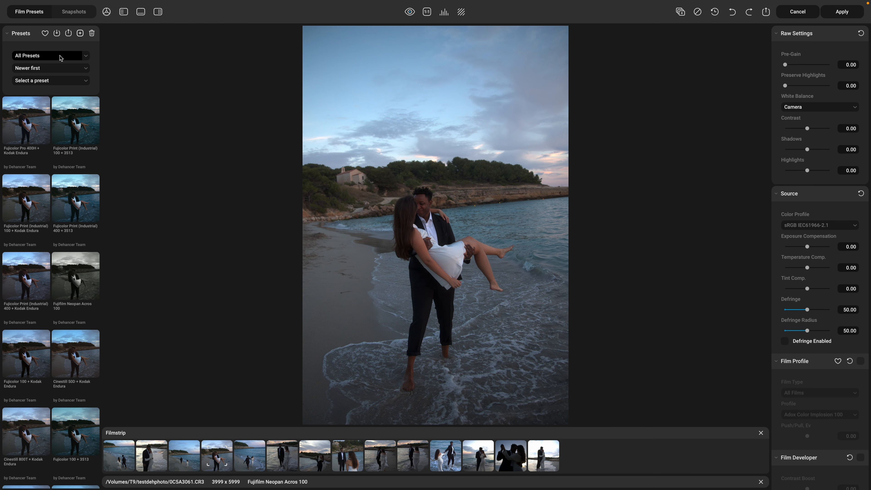
scroll(26, 181, down, 6)
scroll(27, 342, down, 7)
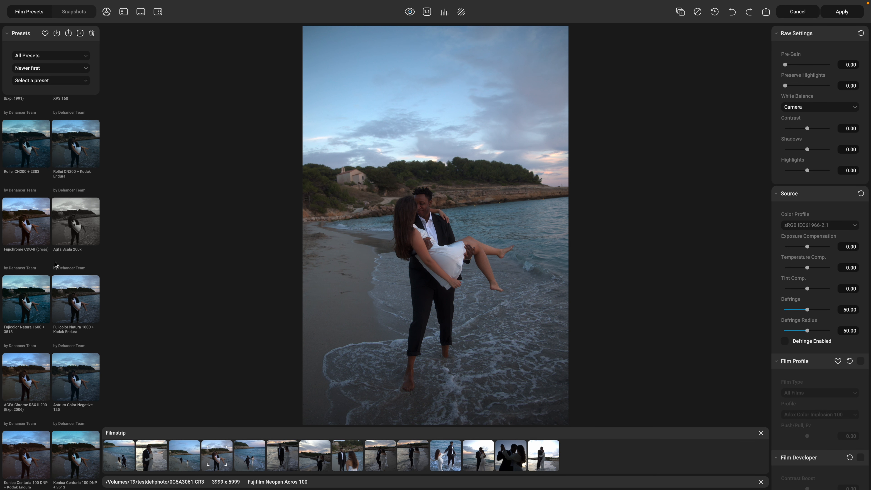
scroll(55, 264, up, 2)
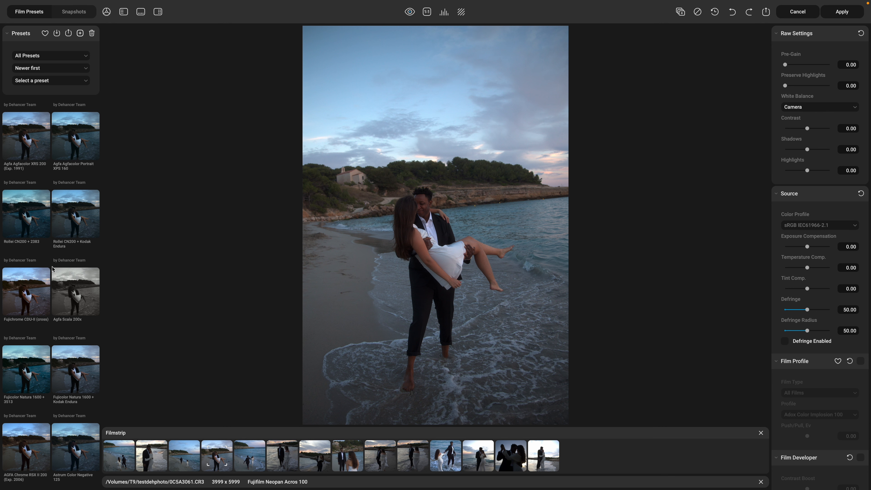
scroll(52, 269, up, 2)
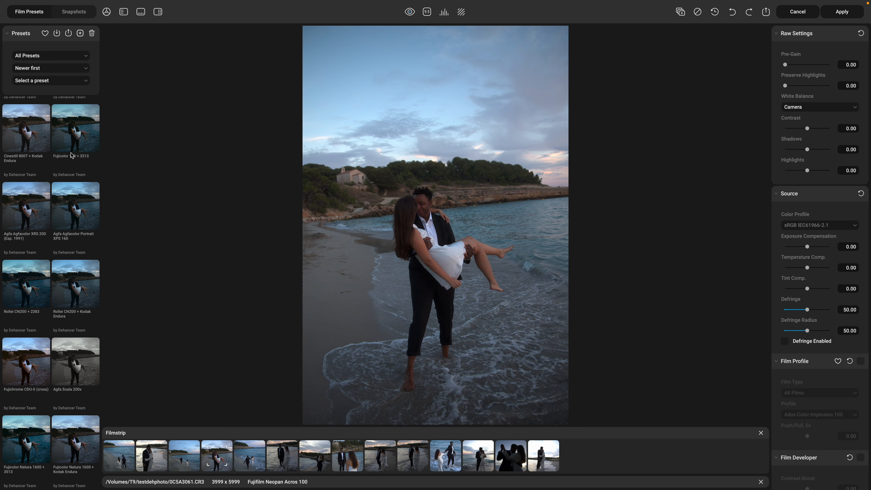
Try the Fujicolor 100 + 3513, Fujichrome CDU-II (cross), Agfa Scala 200x and Fujicolor C200 + Kodak Endura presets on the photo, and reset all settings.
click(78, 142)
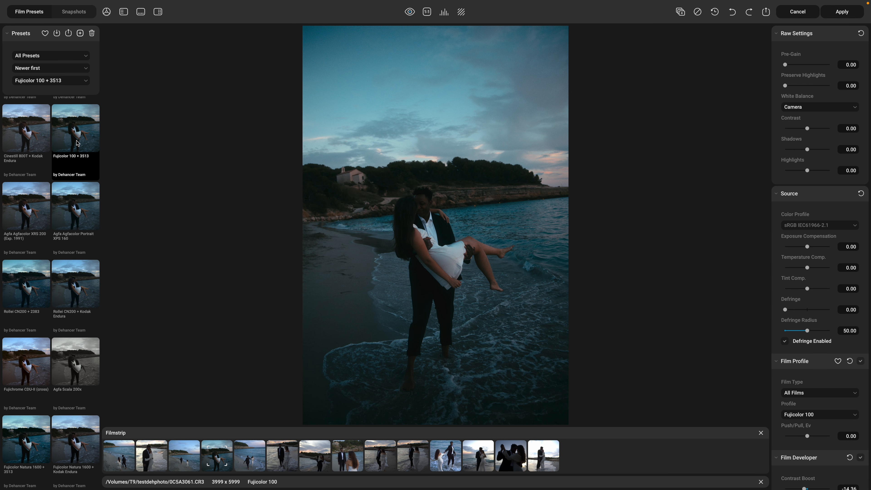
click(30, 371)
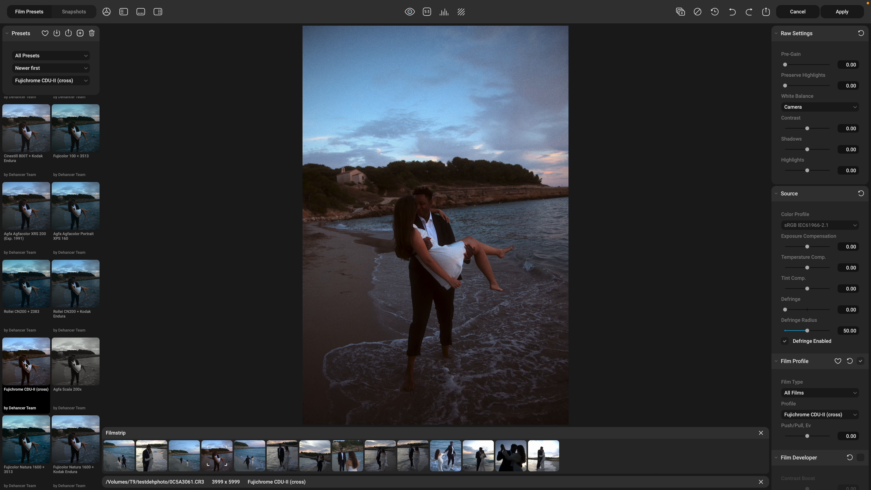
click(80, 373)
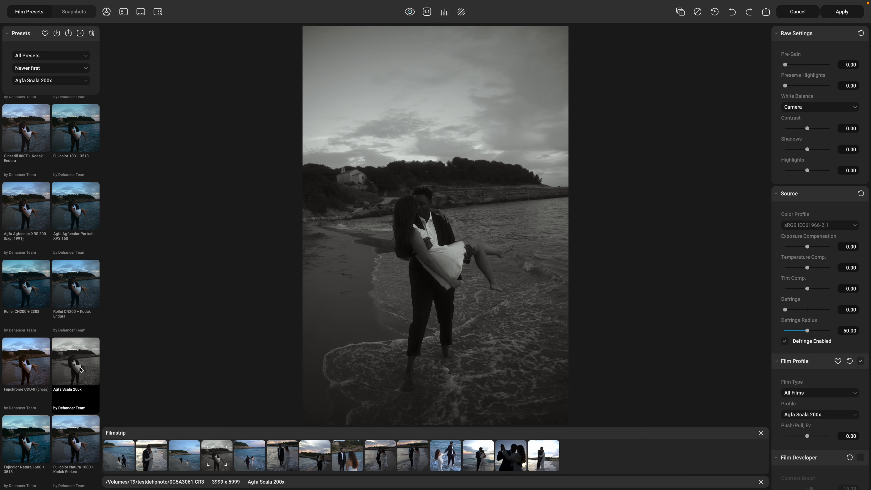
scroll(78, 365, down, 10)
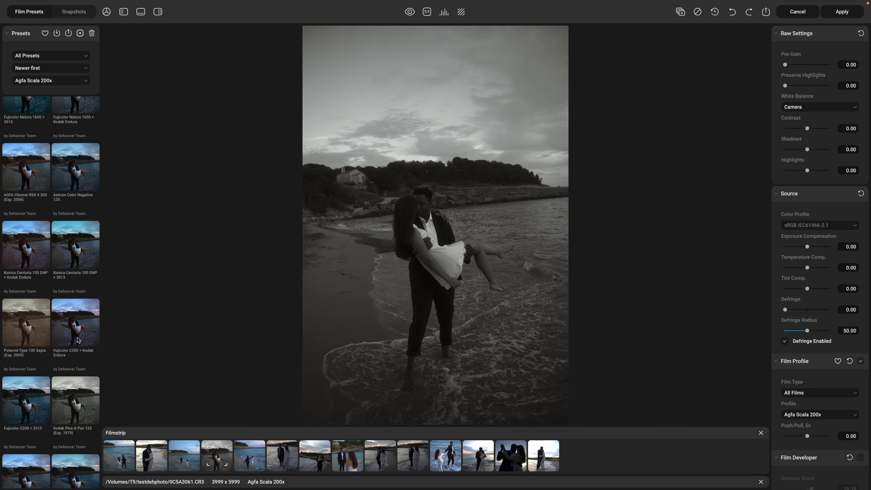
click(78, 339)
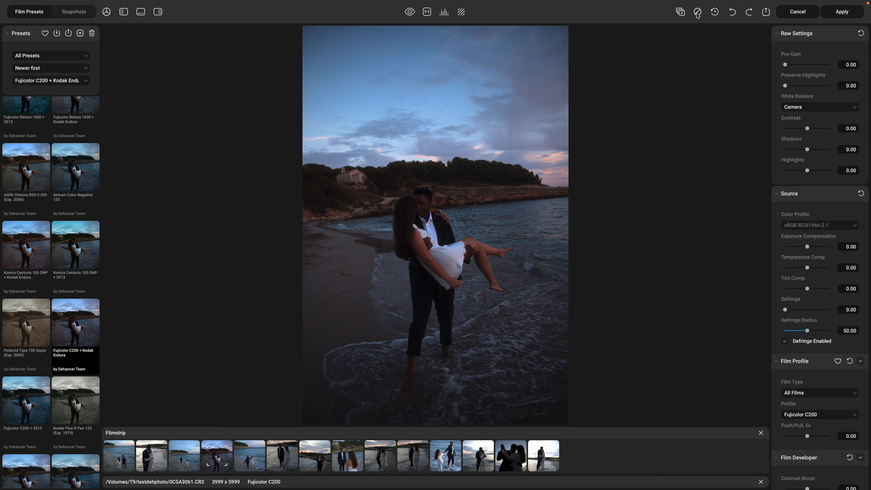
click(697, 12)
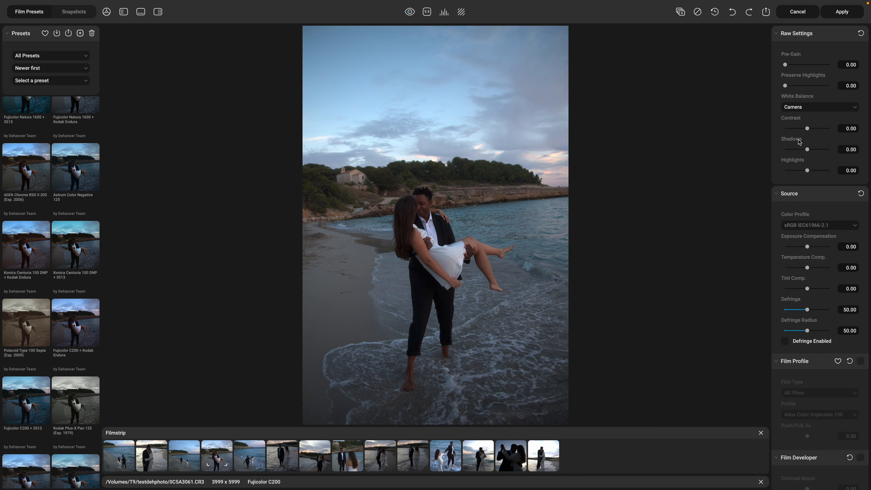
Enable Film Profile to examine the available film stocks without choosing another one, and disable it again.
scroll(788, 177, down, 3)
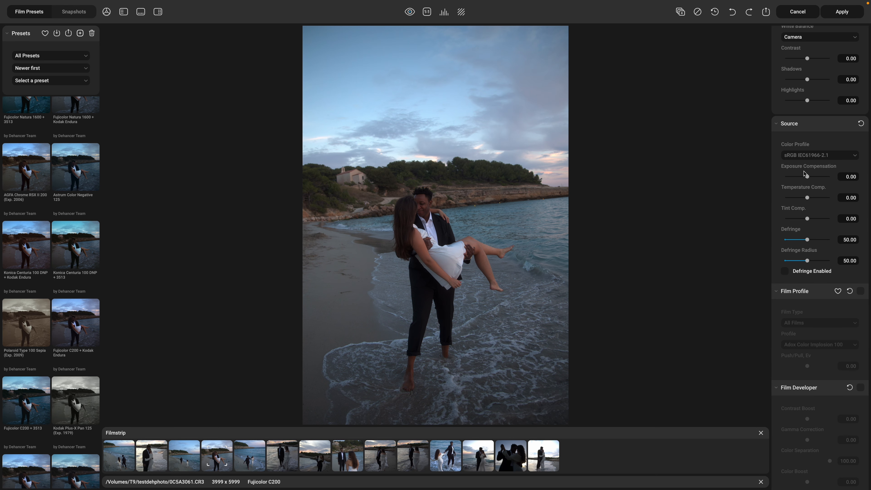
scroll(811, 161, up, 3)
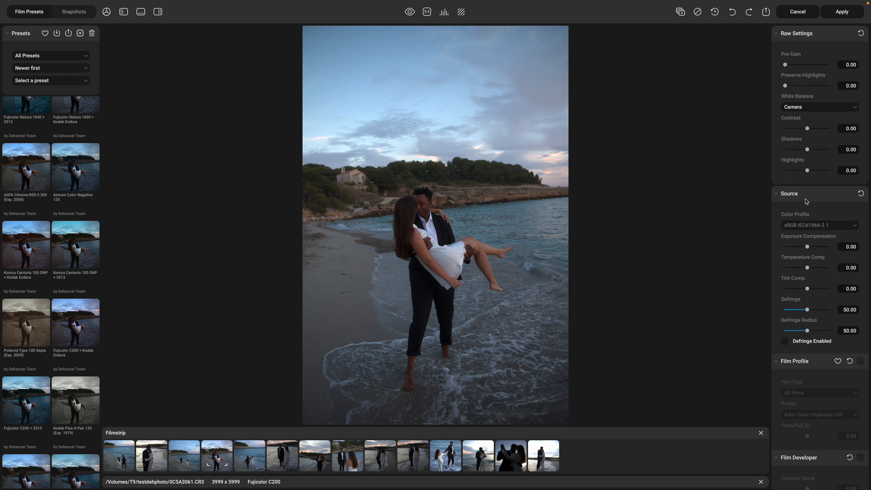
scroll(814, 221, down, 2)
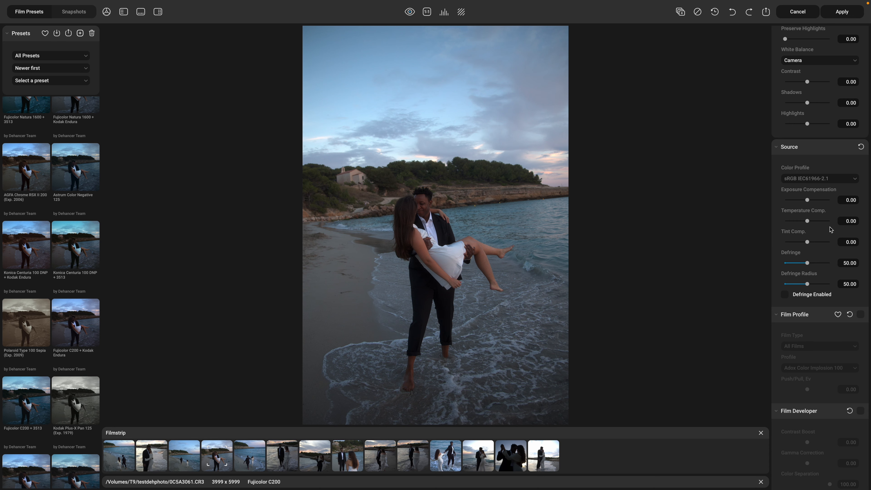
scroll(815, 244, down, 3)
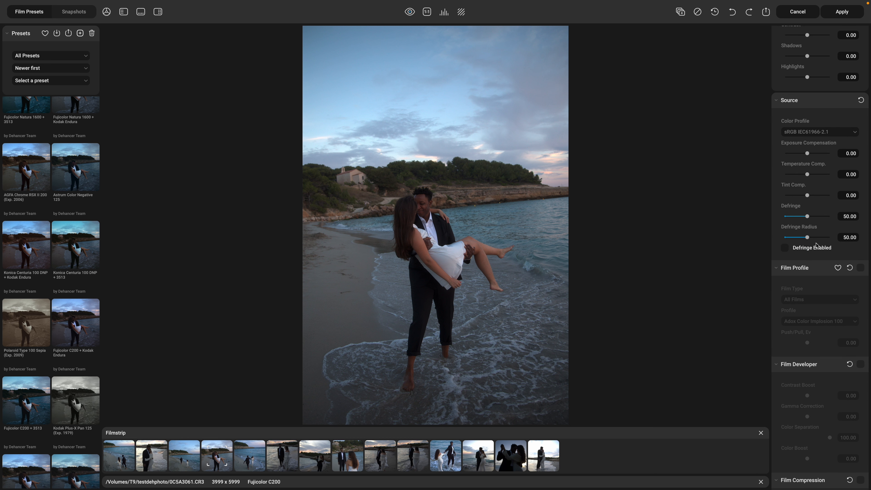
click(860, 245)
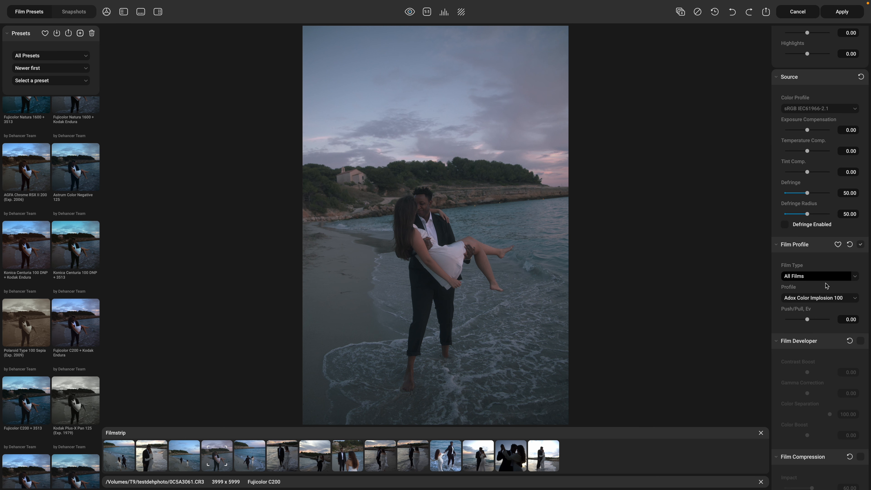
click(819, 300)
scroll(789, 196, down, 6)
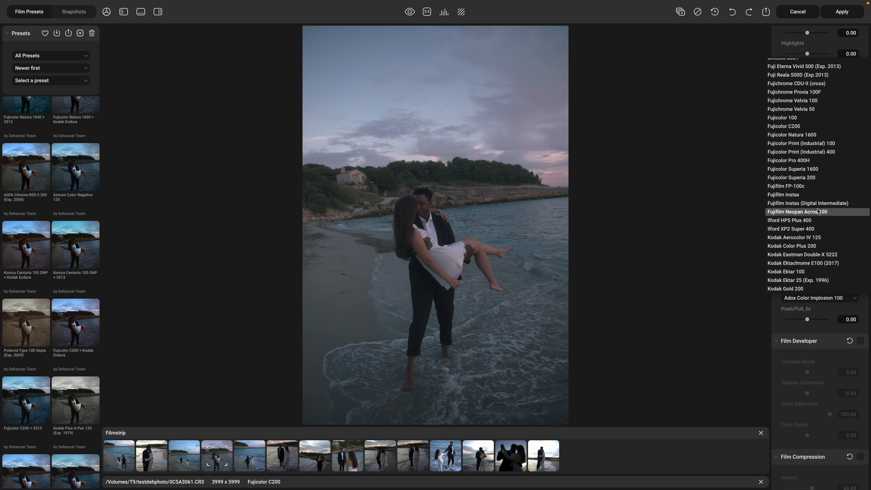
scroll(788, 211, up, 3)
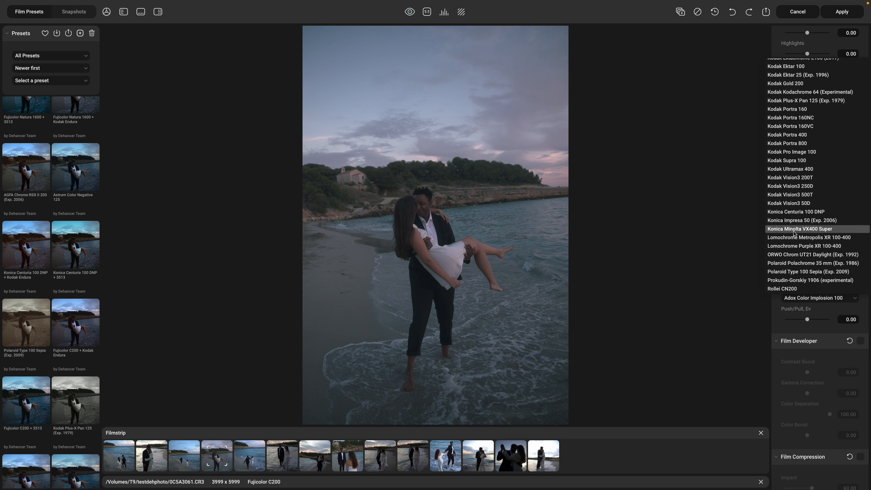
scroll(813, 210, up, 3)
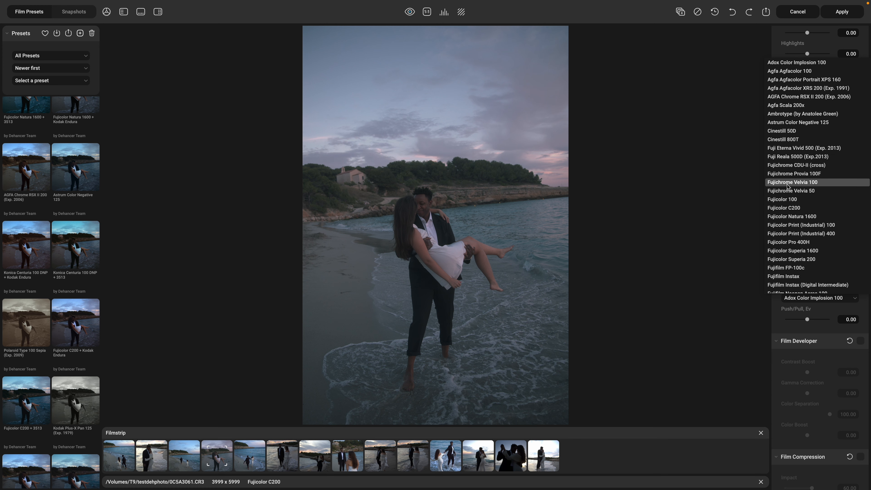
click(717, 192)
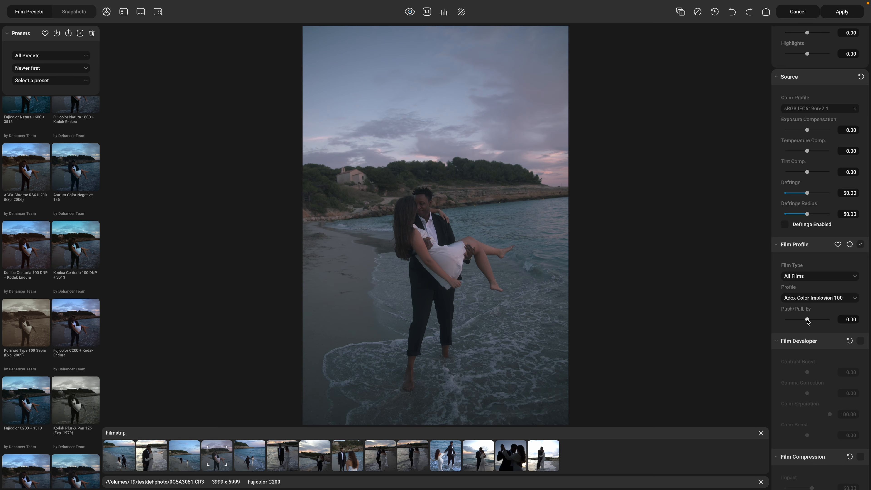
click(861, 246)
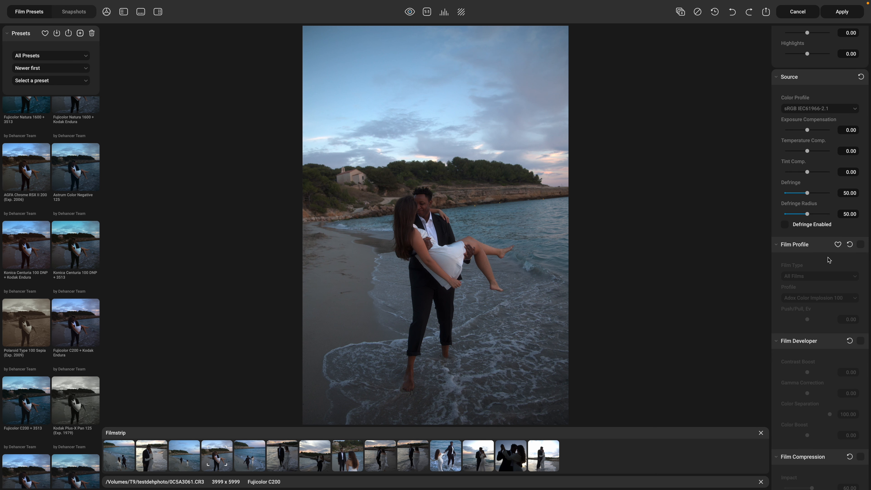
Enable the Film Developer adjustments for the photo, leaving their values at the defaults.
scroll(830, 322, down, 1)
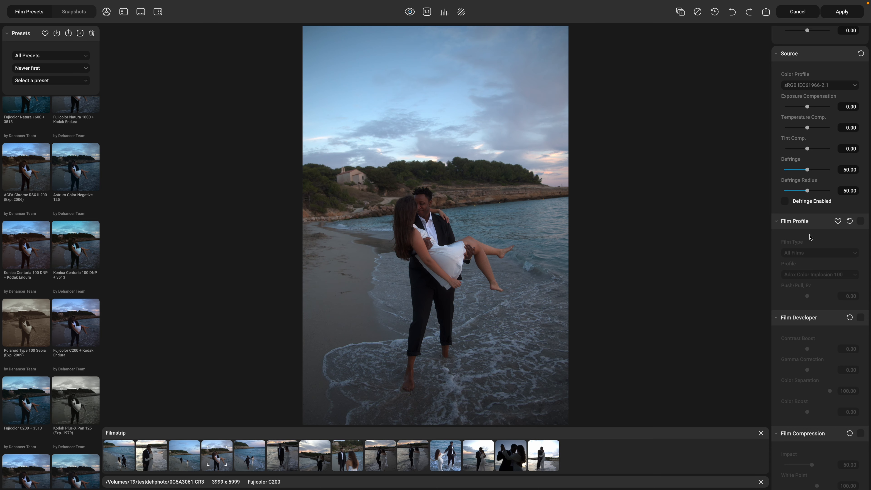
scroll(813, 238, down, 2)
scroll(818, 271, down, 2)
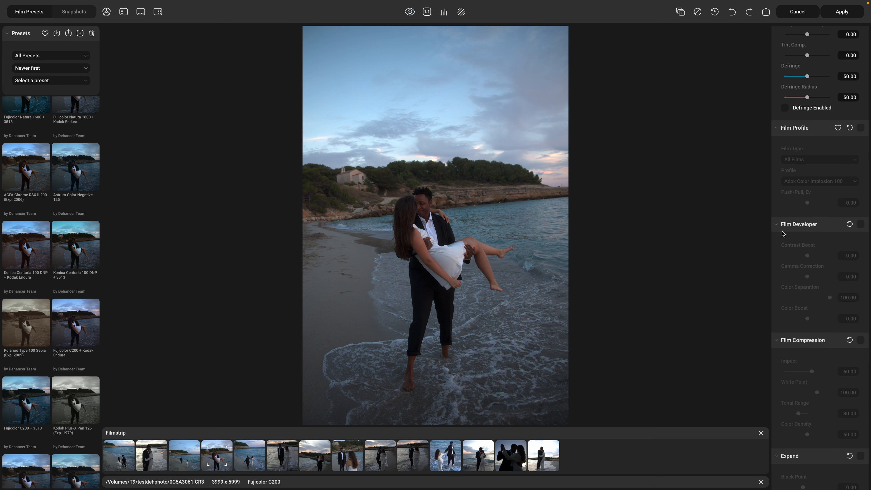
click(861, 225)
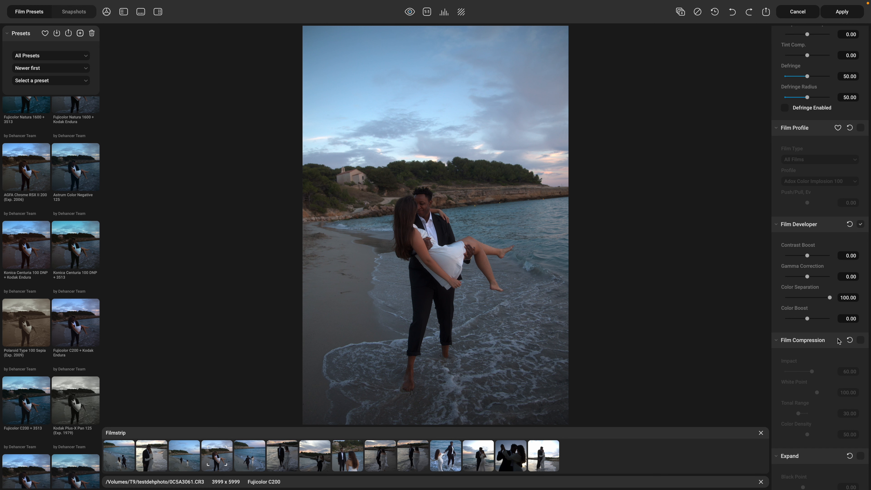
Try Film Compression on the photo with its default settings and undo it.
scroll(838, 340, down, 2)
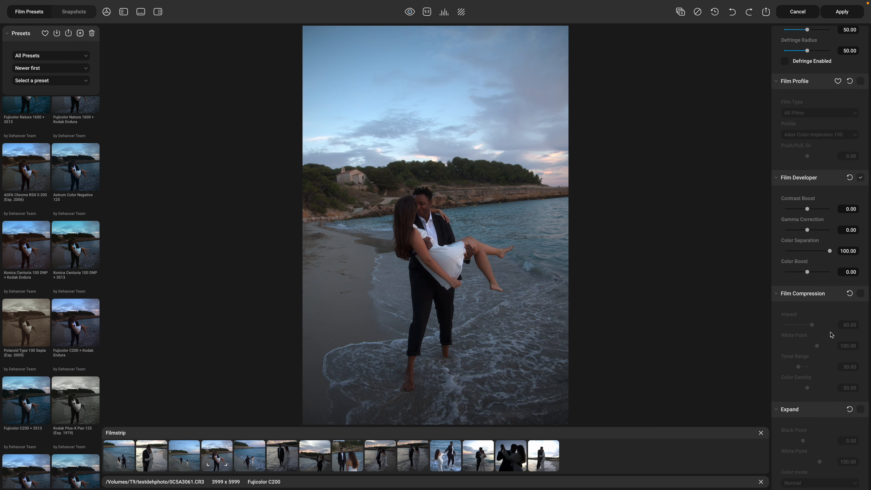
click(861, 294)
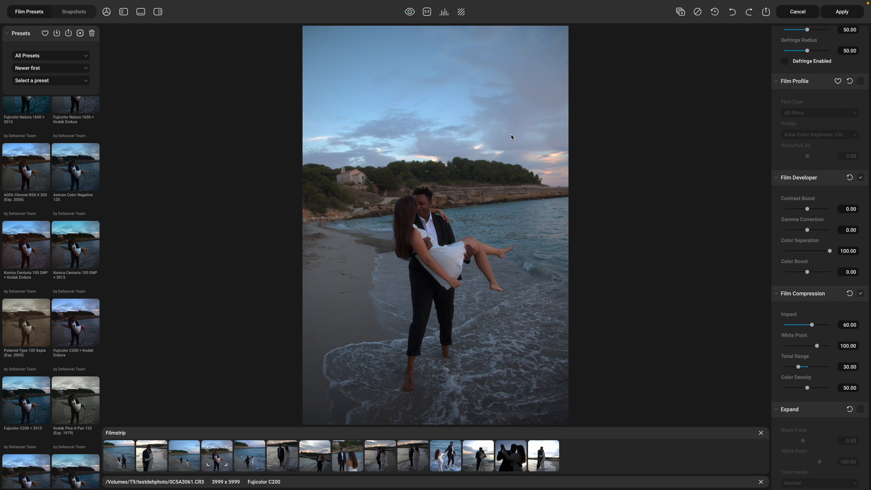
key(super+z)
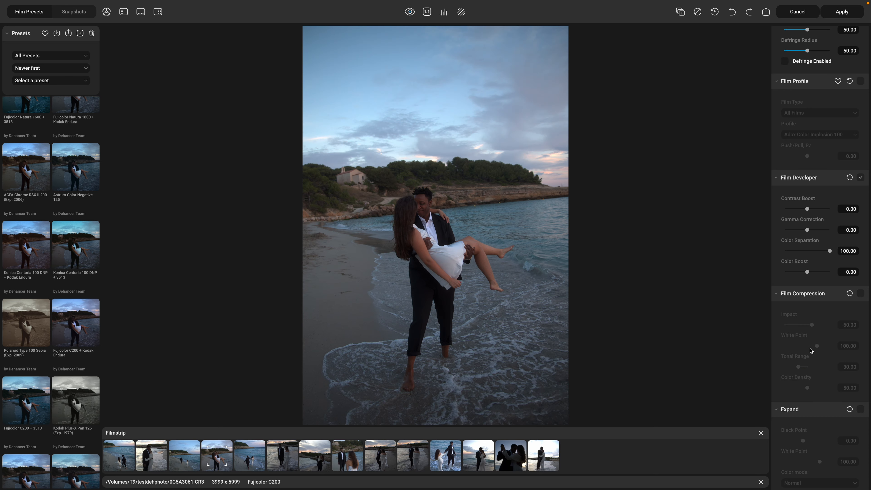
Enable the Expand adjustments for the photo with their default black and white points.
scroll(777, 332, down, 2)
scroll(804, 331, down, 2)
click(861, 316)
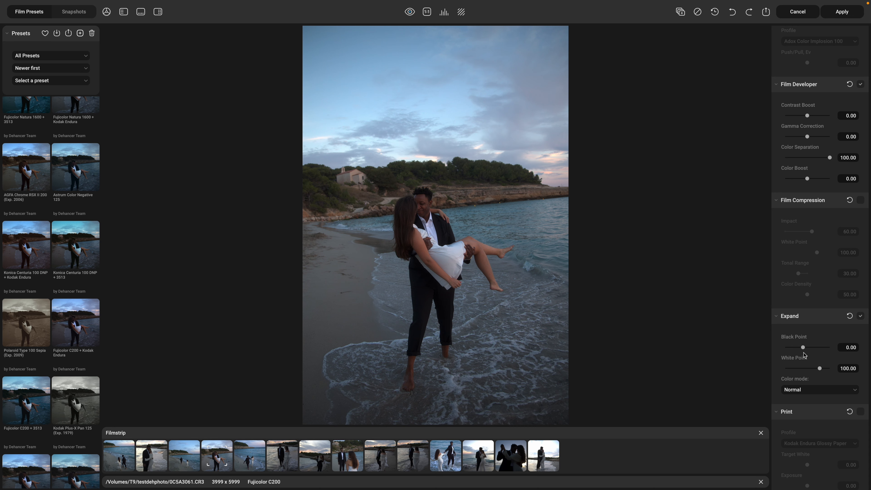
Enable Print and set its profile to Kodak 2383 Print Film after trying Fujifilm 3513 Print film.
scroll(804, 355, down, 1)
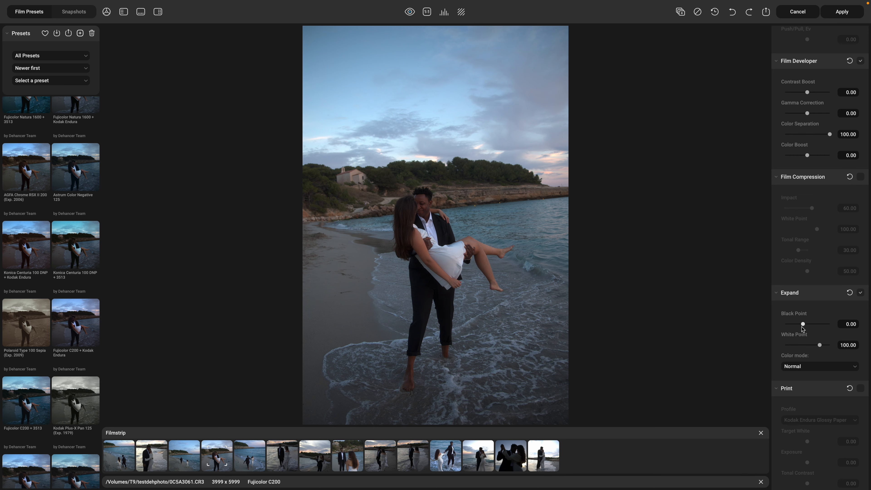
scroll(820, 275, down, 4)
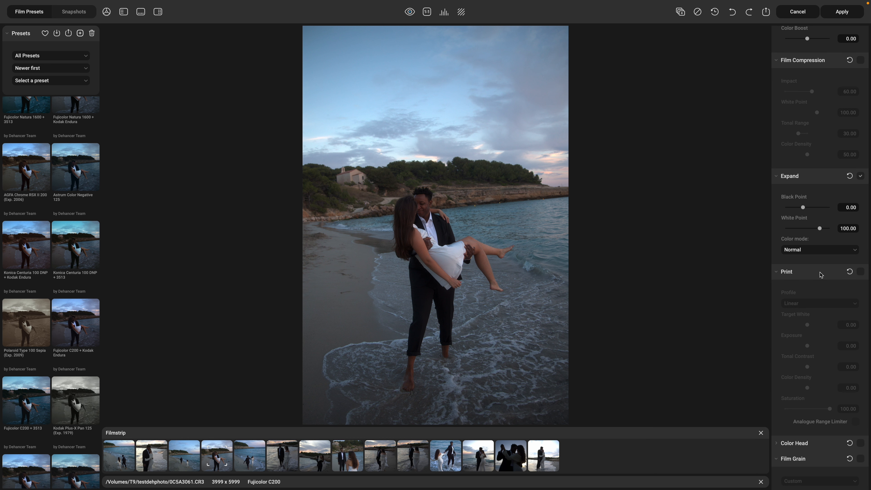
click(860, 271)
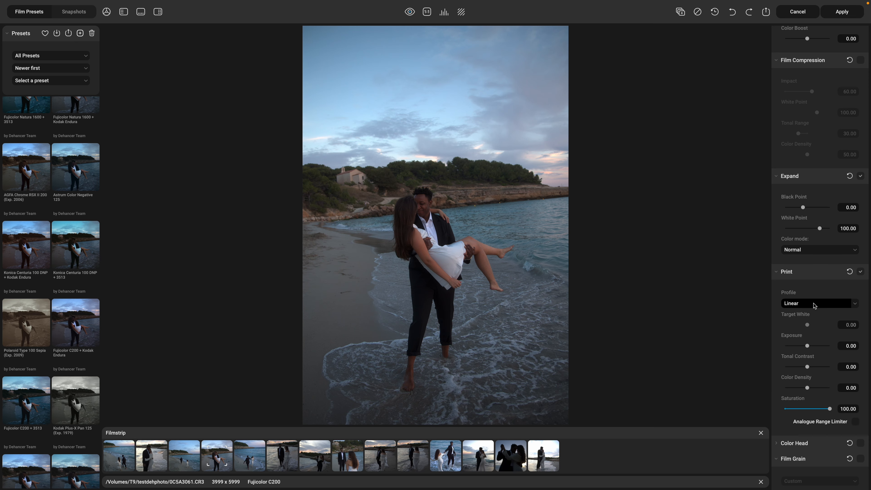
click(812, 304)
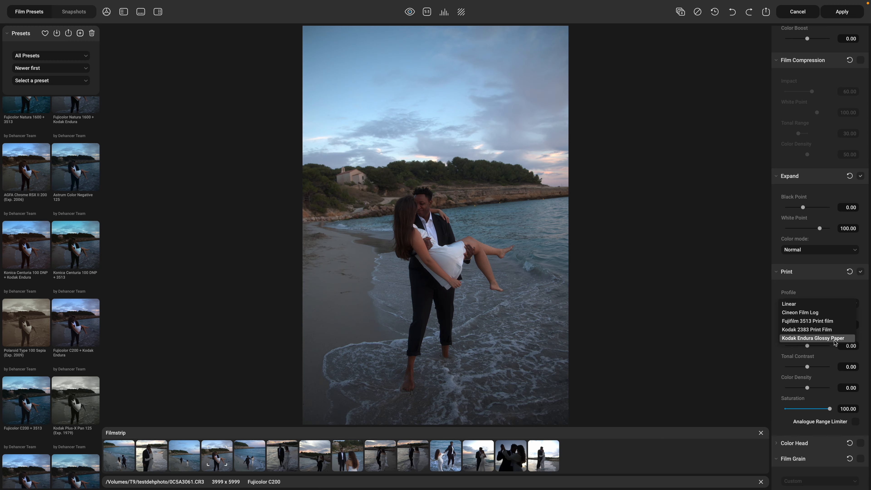
click(814, 324)
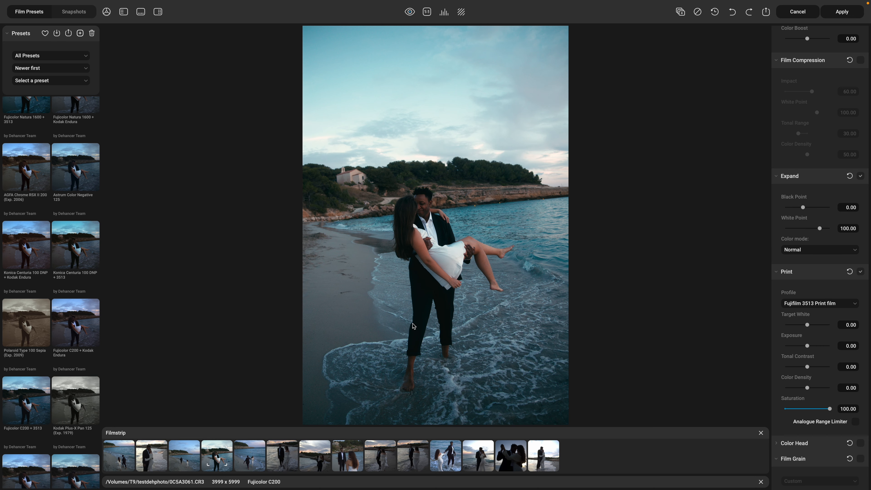
click(794, 304)
click(803, 330)
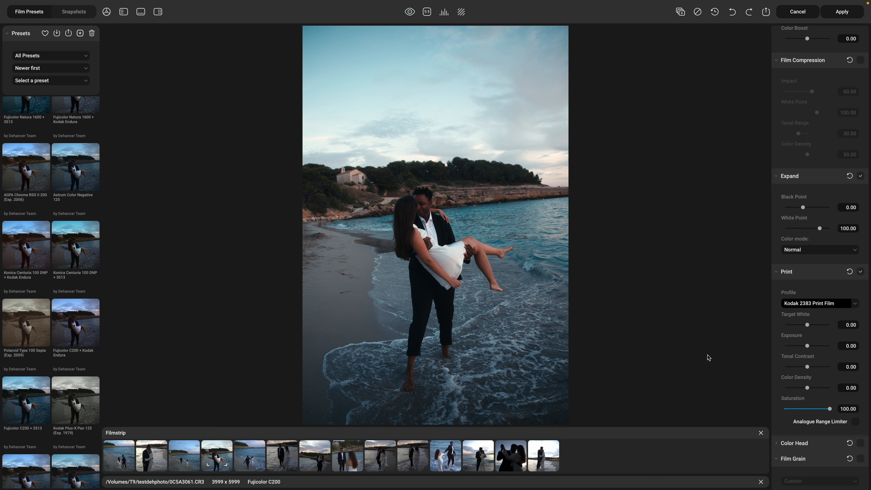
Enable Color Head, try strong Yellow-Blue, Magenta-Green and Cyan-Red shifts on the photo, and reset its values.
scroll(787, 362, down, 1)
click(793, 419)
scroll(819, 343, down, 6)
click(807, 310)
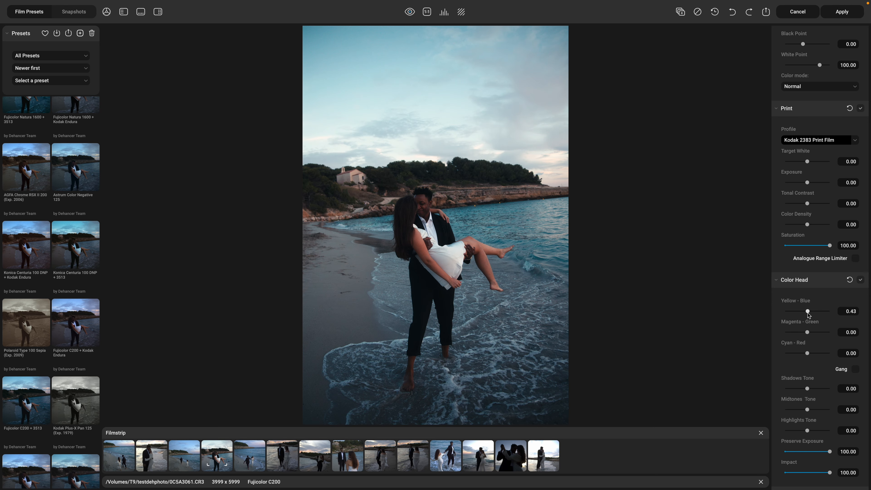
mouse_move(806, 313)
mouse_down()
mouse_move(799, 316)
mouse_move(818, 319)
mouse_up()
click(798, 332)
drag(807, 353, 840, 364)
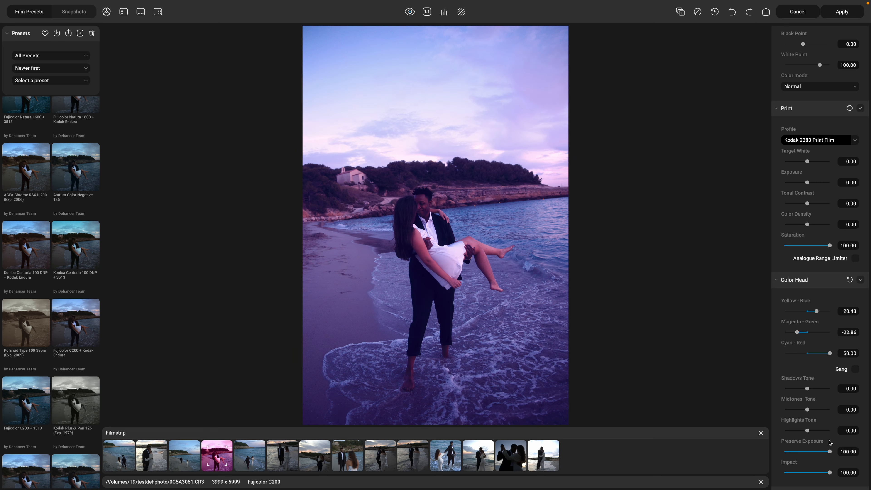
click(848, 282)
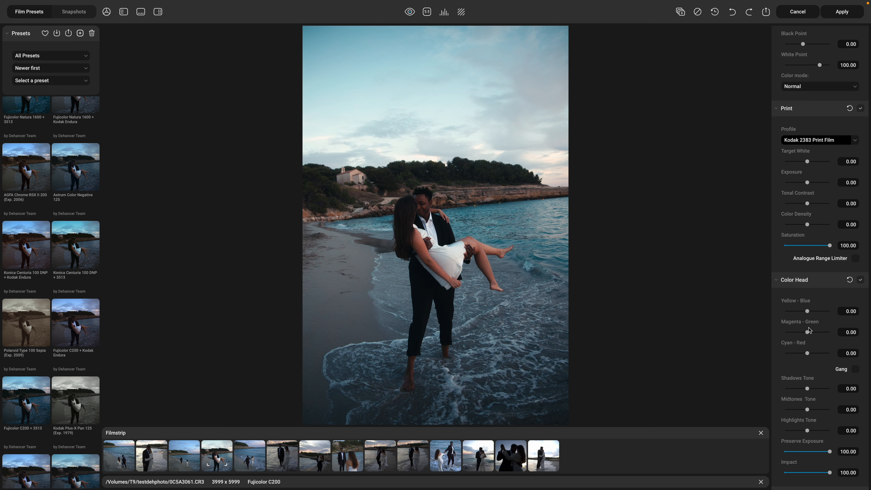
Try an extreme Yellow-Blue shift and a Shadows Tone shift in Color Head and return both to 0.
drag(810, 309, 807, 315)
drag(806, 313, 857, 315)
click(841, 313)
scroll(837, 330, down, 2)
drag(804, 345, 814, 345)
double_click(813, 343)
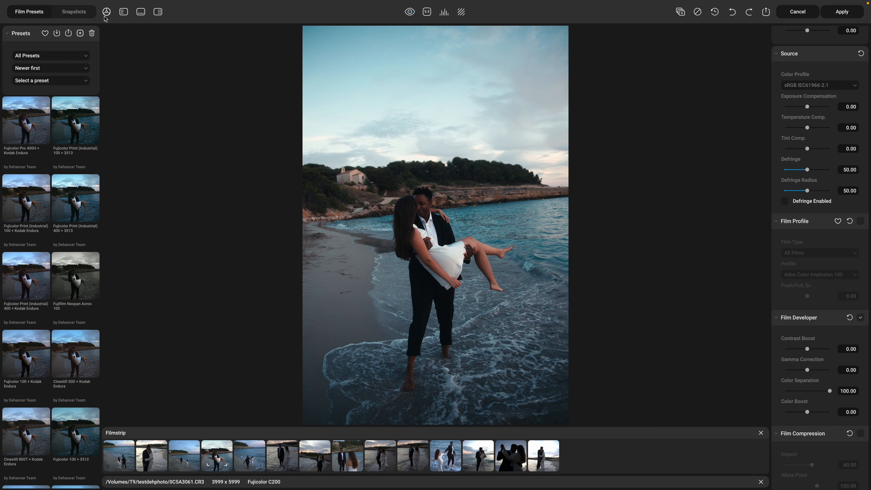
Hide the presets and the filmstrip to give the photo more room.
click(123, 12)
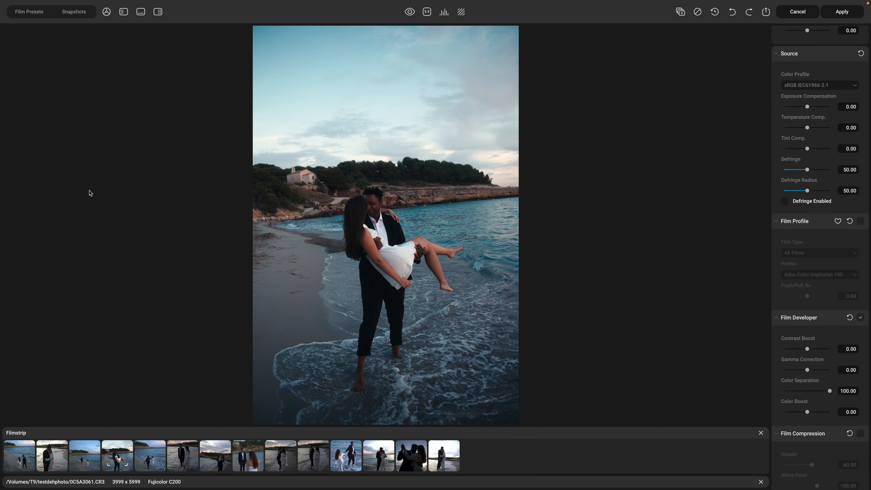
click(141, 16)
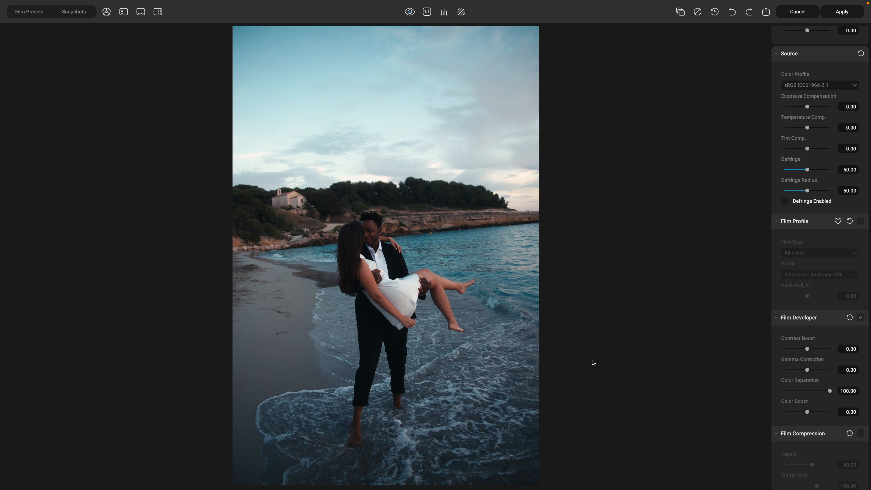
Set the Source temperature compensation to 25.22 and the tint compensation to -18.26.
scroll(811, 319, down, 2)
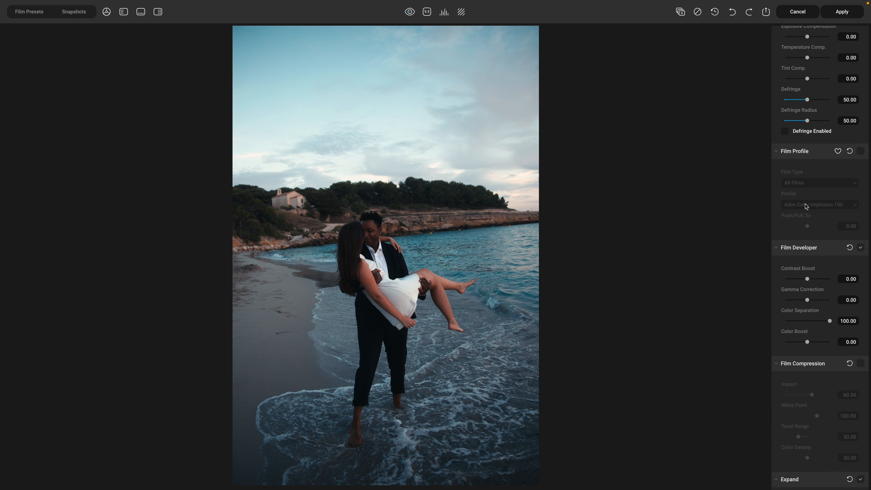
scroll(816, 294, up, 5)
scroll(822, 252, down, 1)
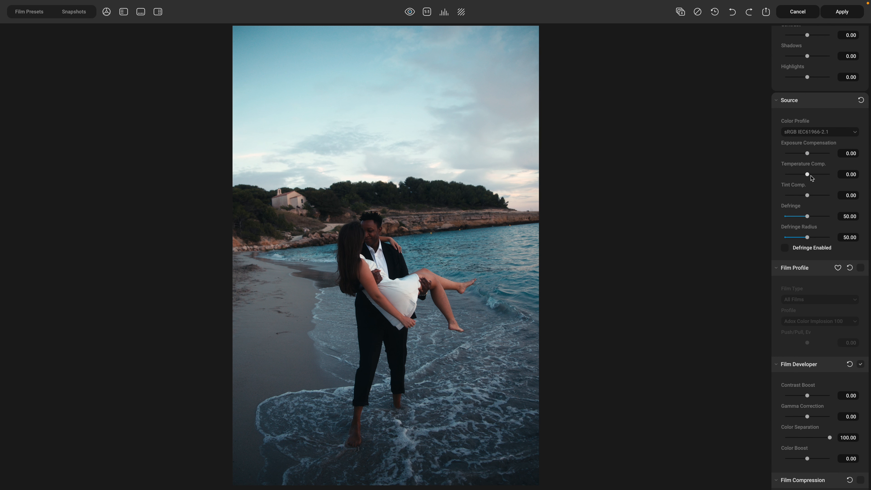
drag(808, 174, 812, 173)
drag(807, 195, 805, 198)
Enable Film Profile, compare the photo with and without it, and set the profile to Fujicolor Pro 400H.
click(861, 269)
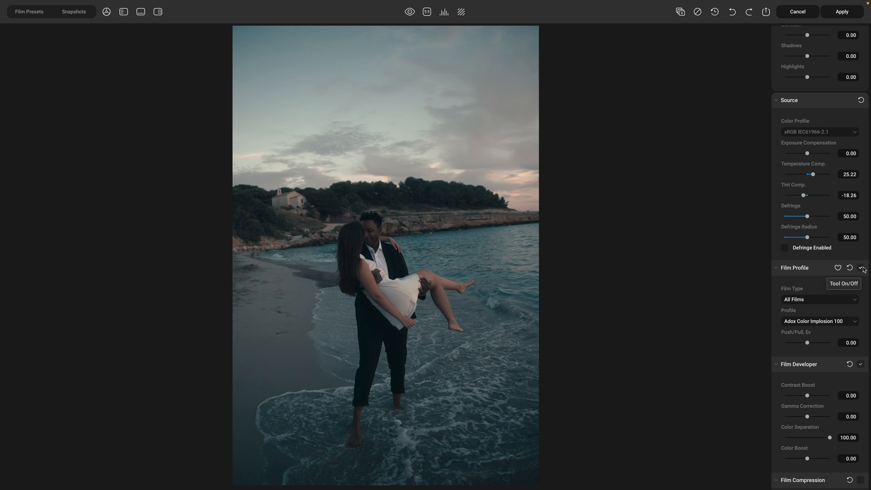
click(861, 268)
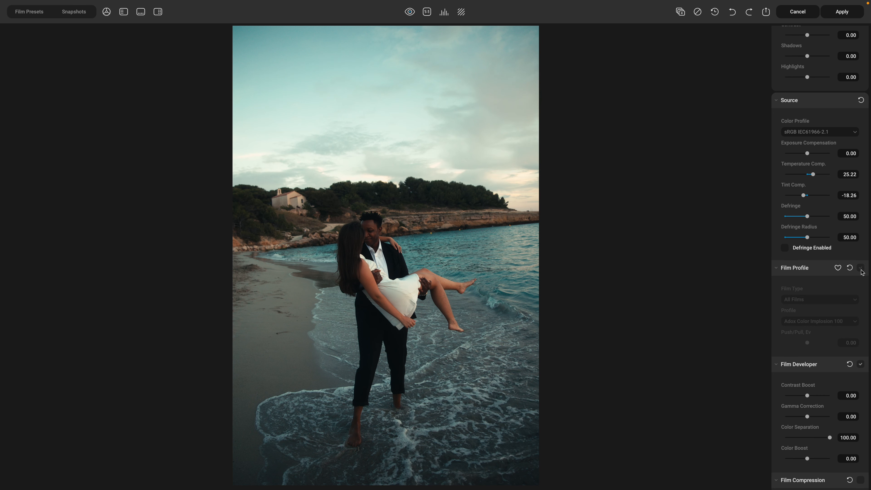
click(861, 271)
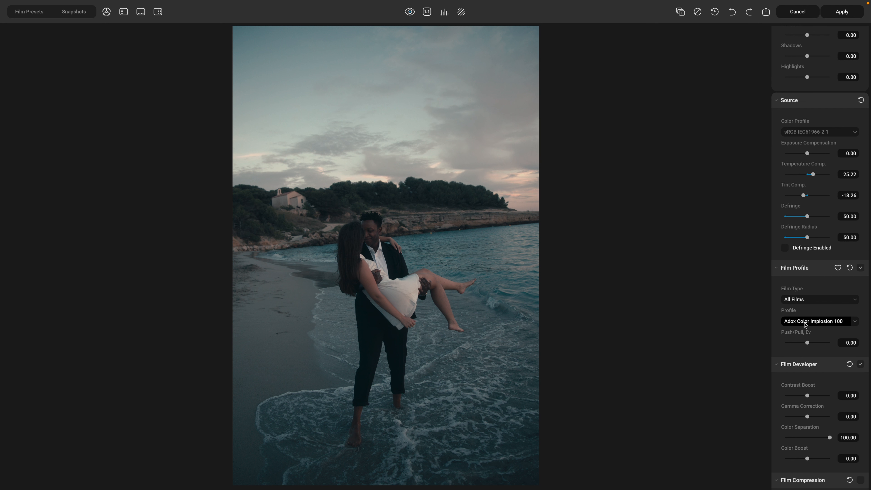
click(806, 323)
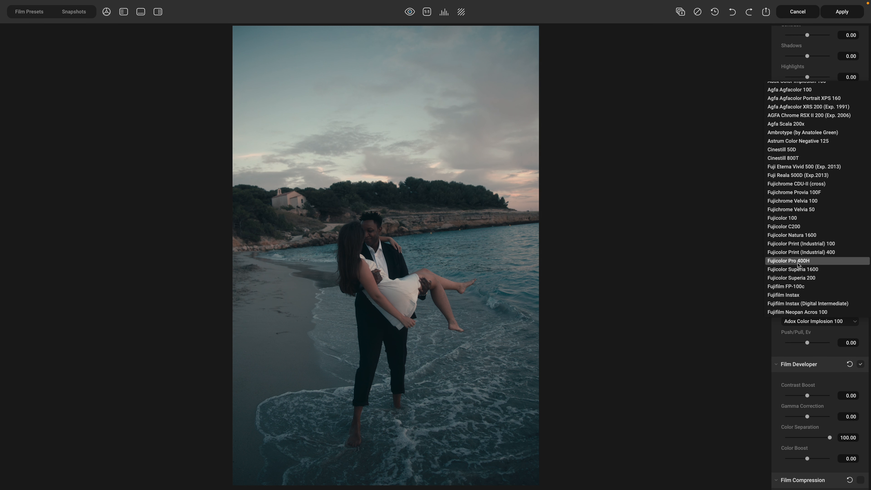
click(798, 262)
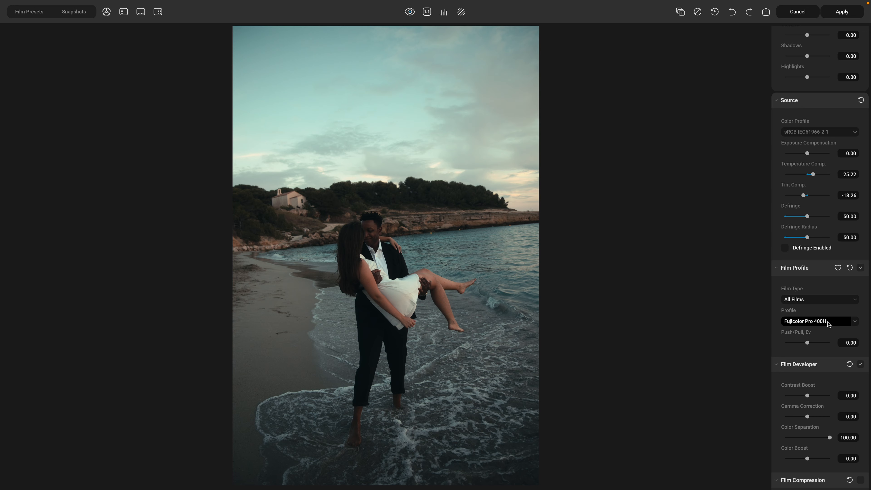
Set the Film Developer Color Boost to 53.04 and the Print saturation to 86.96.
scroll(826, 322, down, 3)
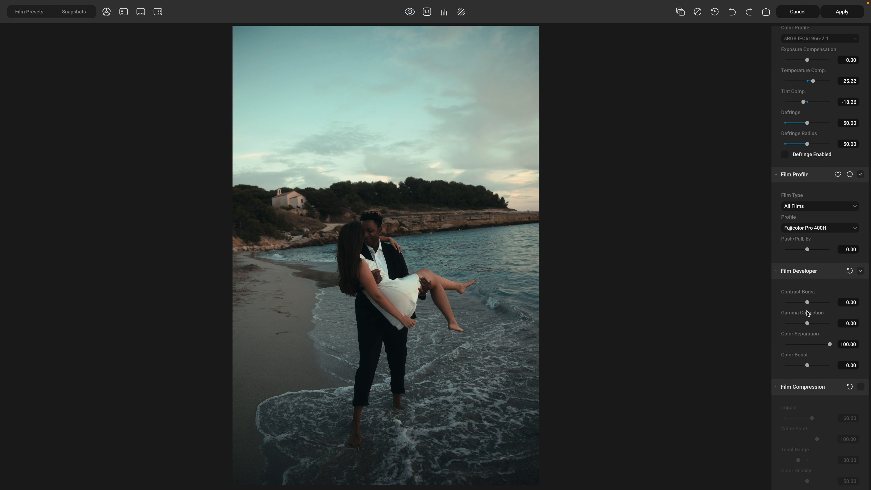
drag(807, 366, 819, 366)
scroll(819, 366, down, 9)
drag(826, 434, 825, 436)
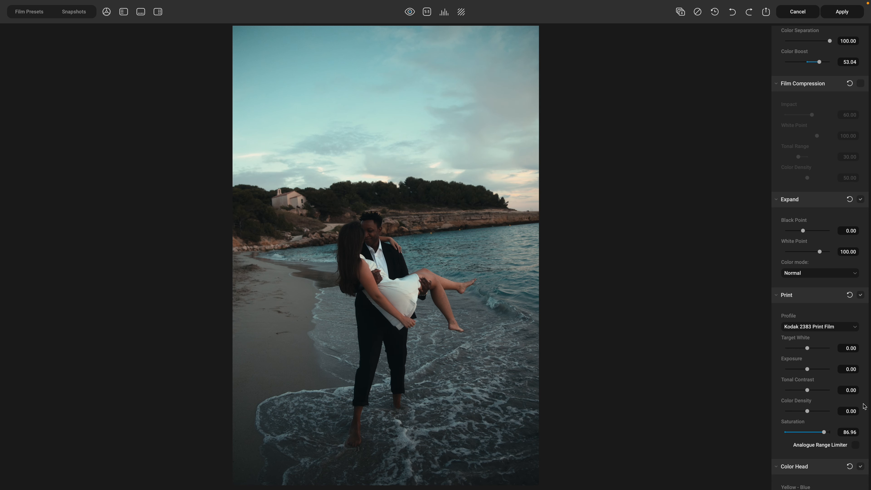
Set Color Head's Yellow-Blue to -11.74, Magenta-Green to -6.52 and Cyan-Red to -4.78.
scroll(838, 385, down, 4)
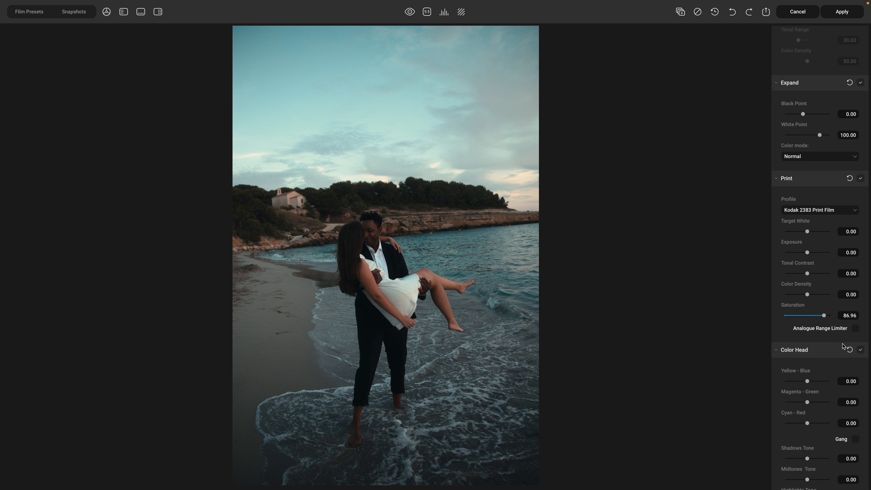
scroll(843, 346, down, 2)
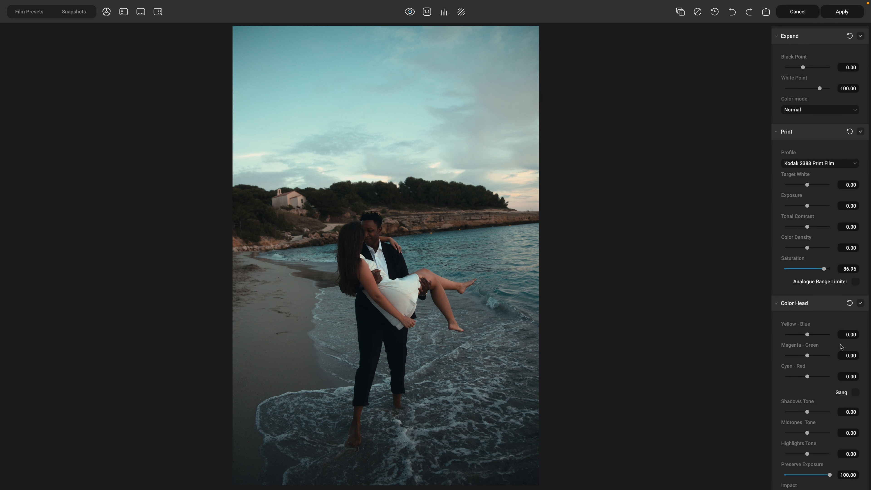
mouse_move(807, 335)
mouse_down()
mouse_move(805, 359)
mouse_move(803, 335)
mouse_move(804, 343)
mouse_up()
double_click(804, 335)
drag(807, 376, 805, 376)
click(860, 303)
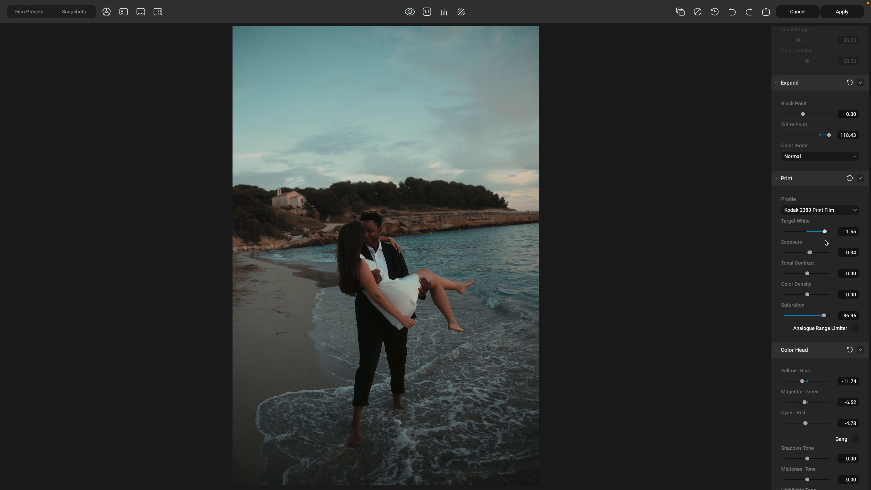
Warm the photo by lowering the Print Target White.
drag(826, 242, 799, 248)
drag(800, 248, 795, 249)
Apply the 35 mm ISO 250 Film Grain preset and toggle the grain to compare the photo with and without it.
scroll(795, 249, down, 10)
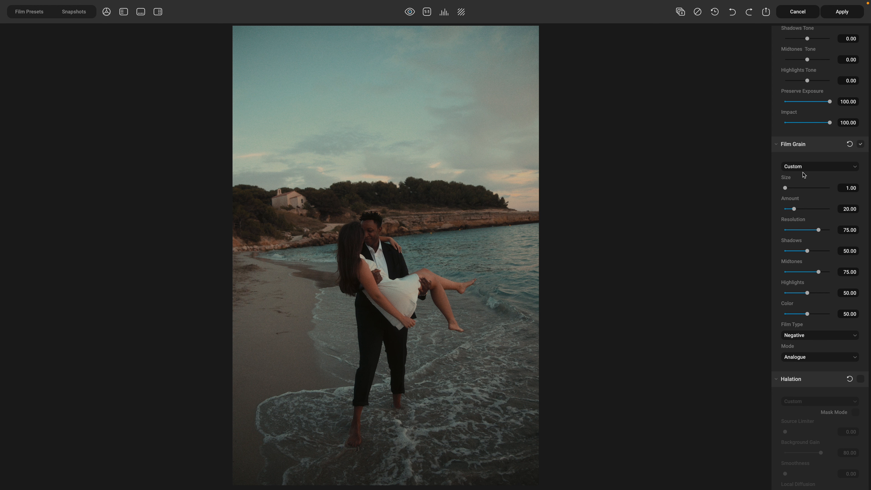
click(805, 167)
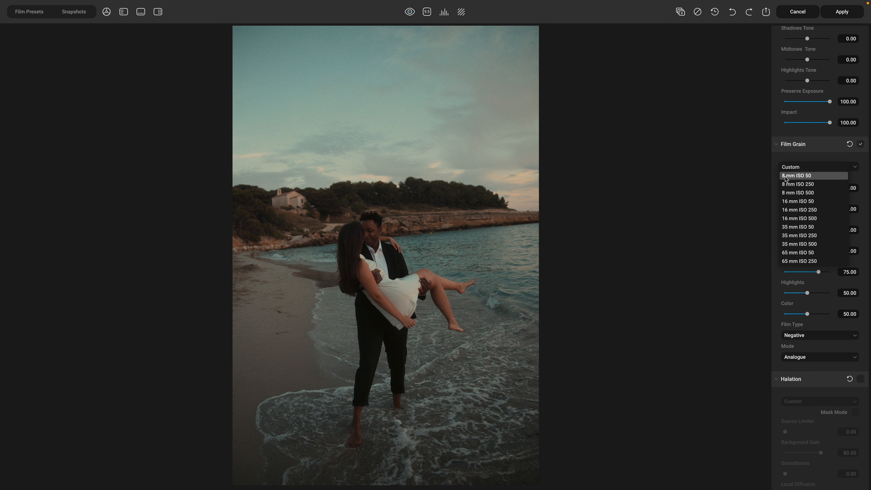
click(799, 235)
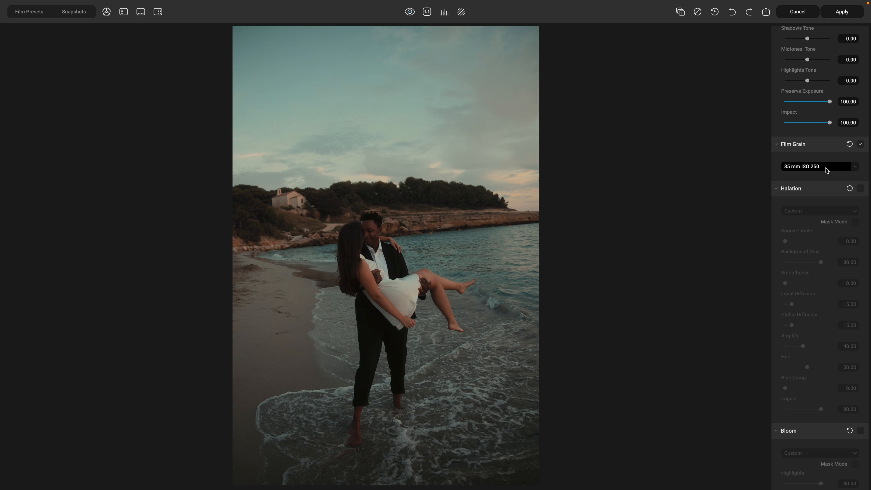
click(860, 144)
click(860, 144)
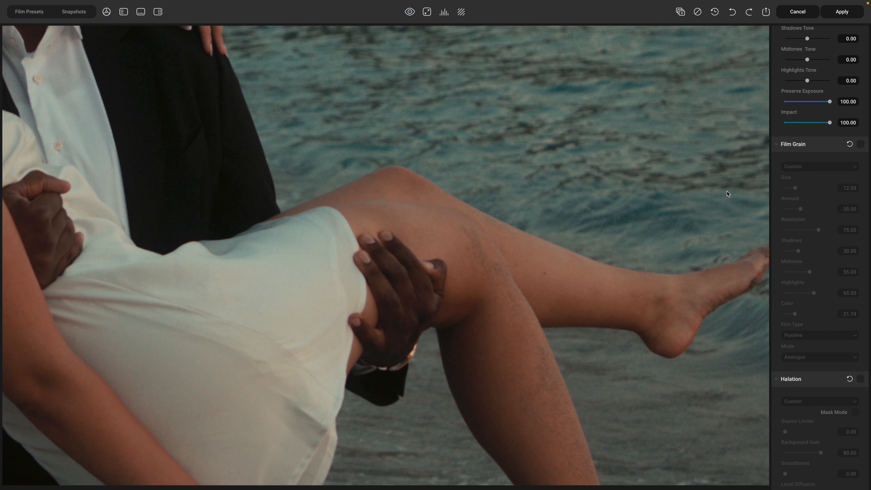
Try Halation on the photo with the 35 mm / Super 35 profile and switch it off again.
scroll(822, 290, down, 3)
scroll(831, 285, down, 2)
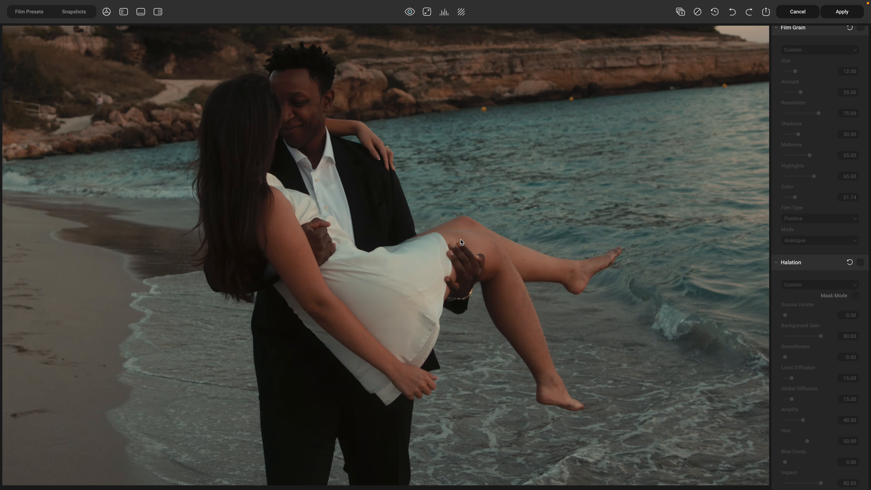
click(428, 14)
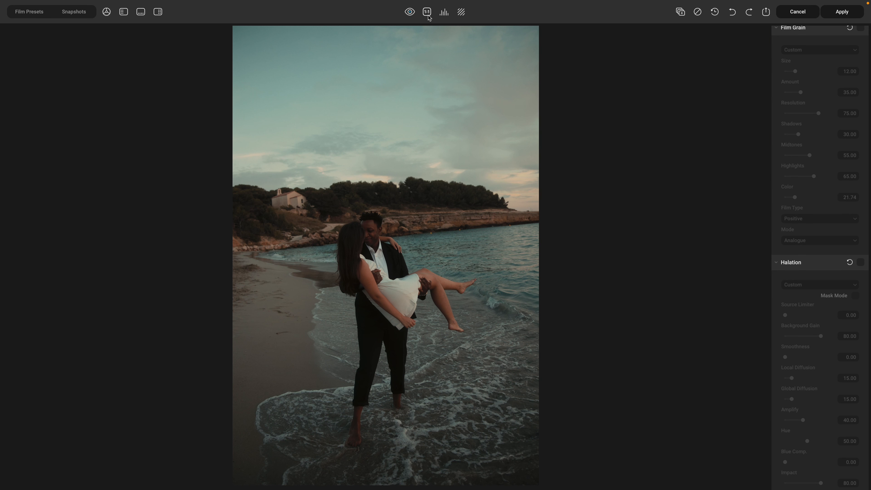
click(861, 264)
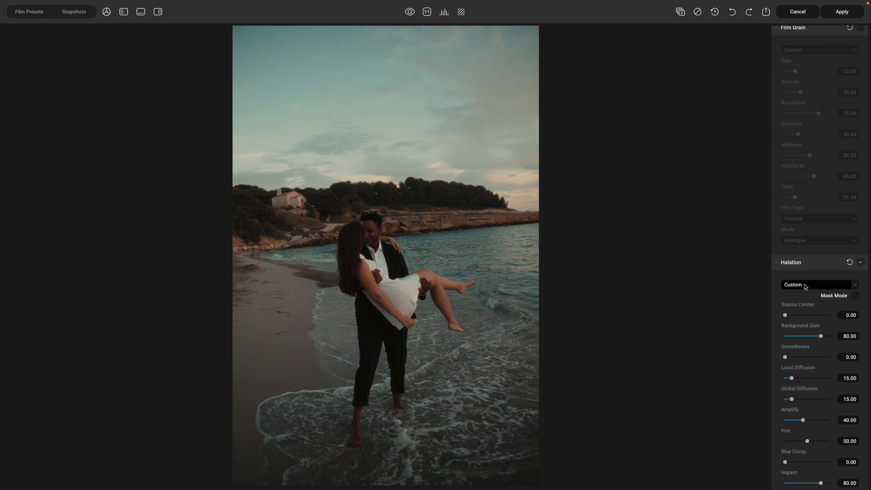
click(805, 287)
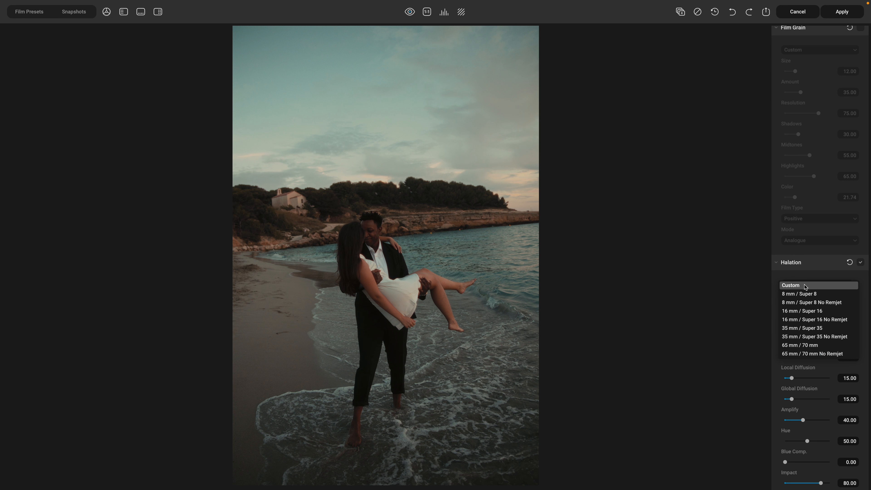
click(816, 330)
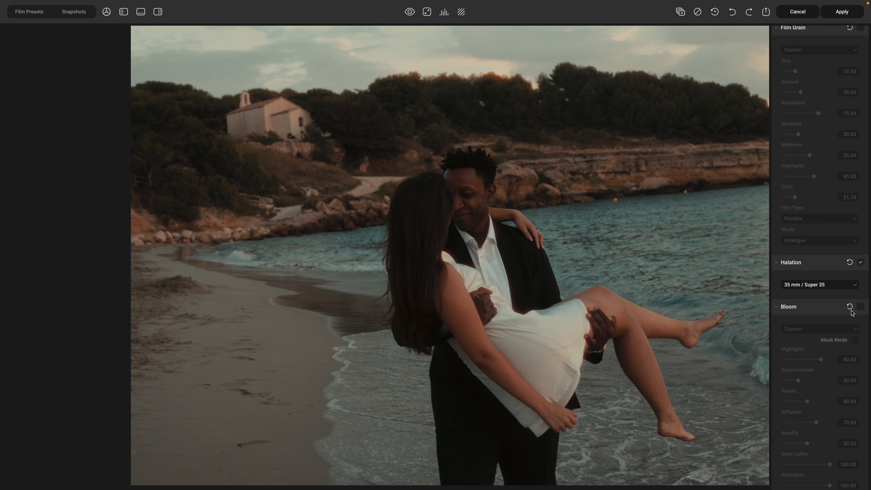
click(861, 262)
Enable Bloom, turn Film Grain back on, and fit the whole photo in the view.
scroll(789, 302, down, 1)
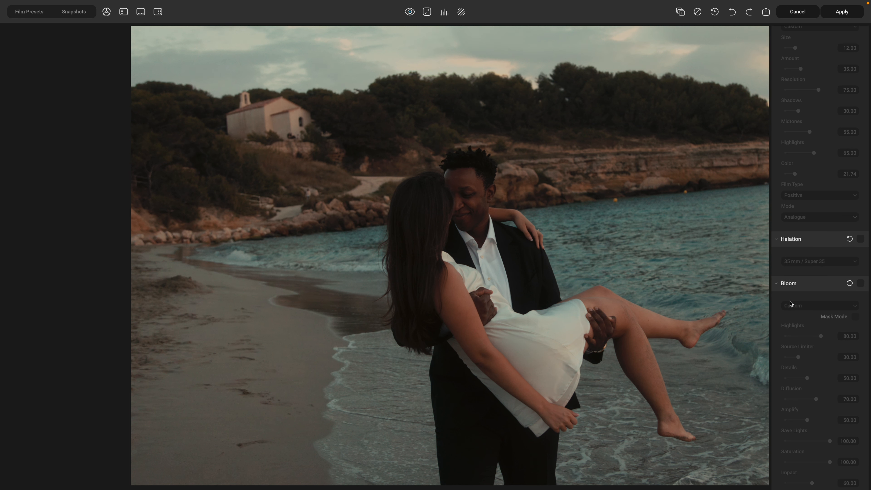
click(861, 284)
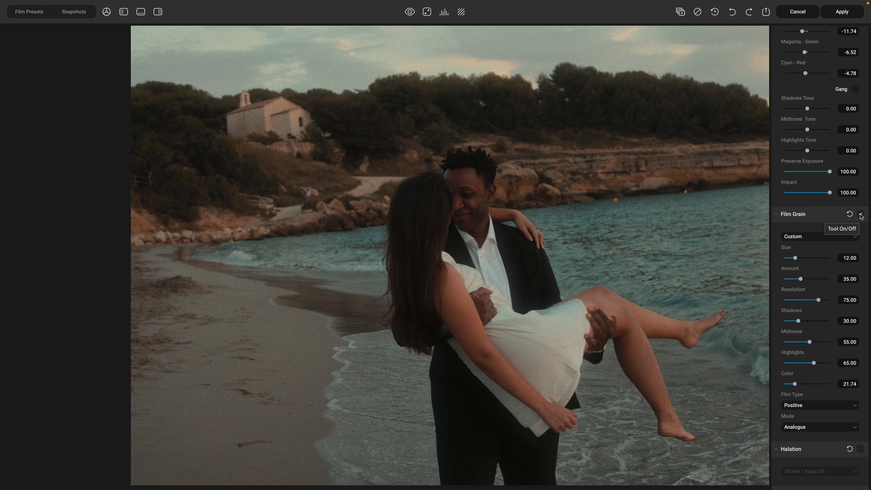
click(428, 14)
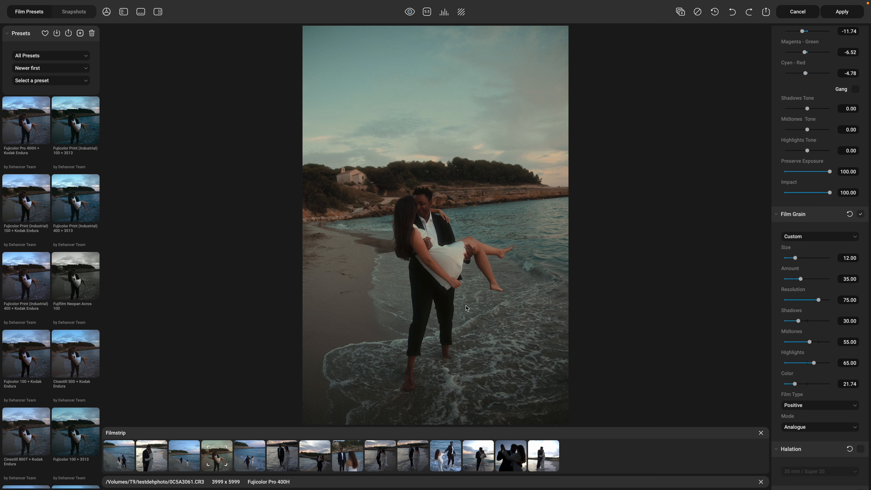
Copy the edits of the finished photo and paste them onto photo 0C5A3501.CR3.
right_click(472, 302)
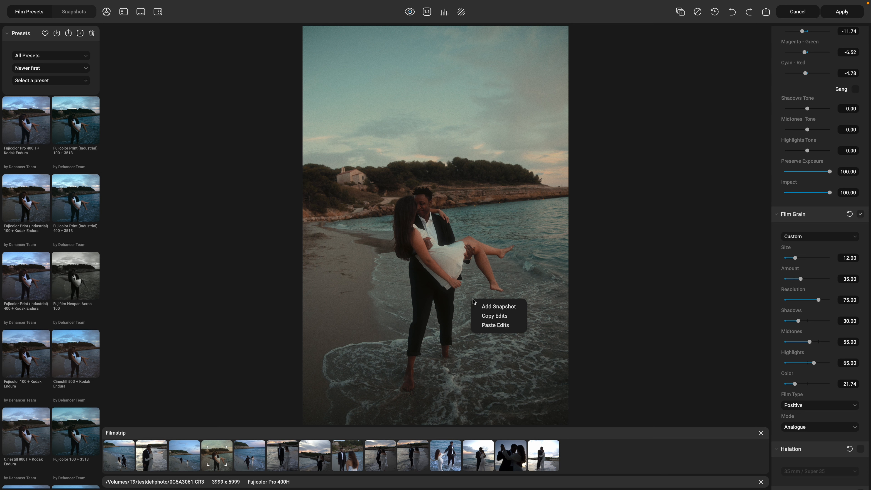
click(487, 316)
click(380, 456)
right_click(416, 289)
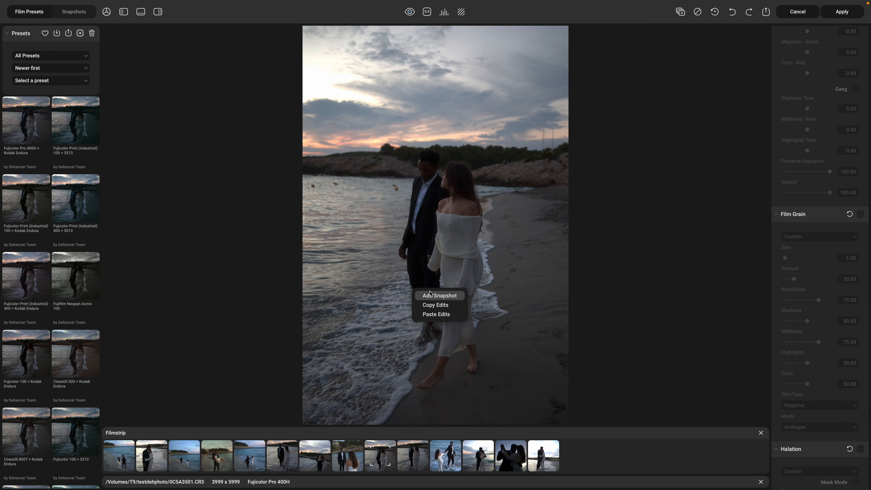
click(433, 318)
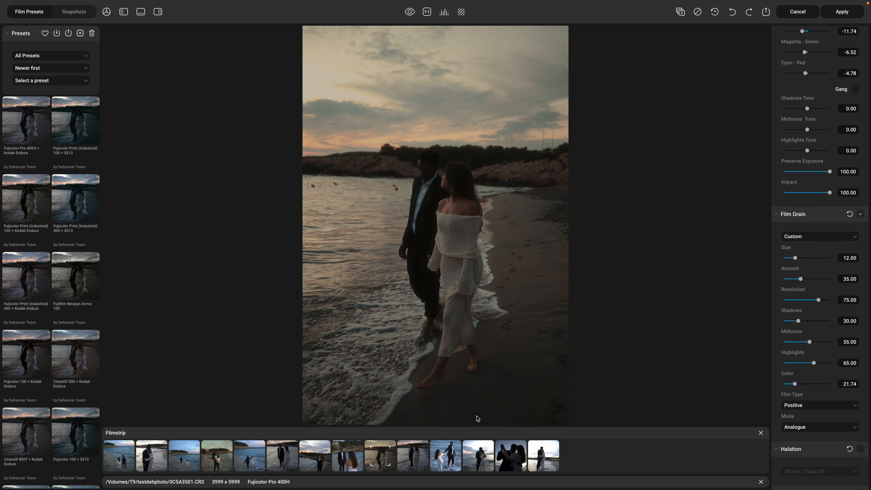
Open photo 0C5A4131.CR3 of the couple in the waves and paste the copied edits onto it.
click(452, 460)
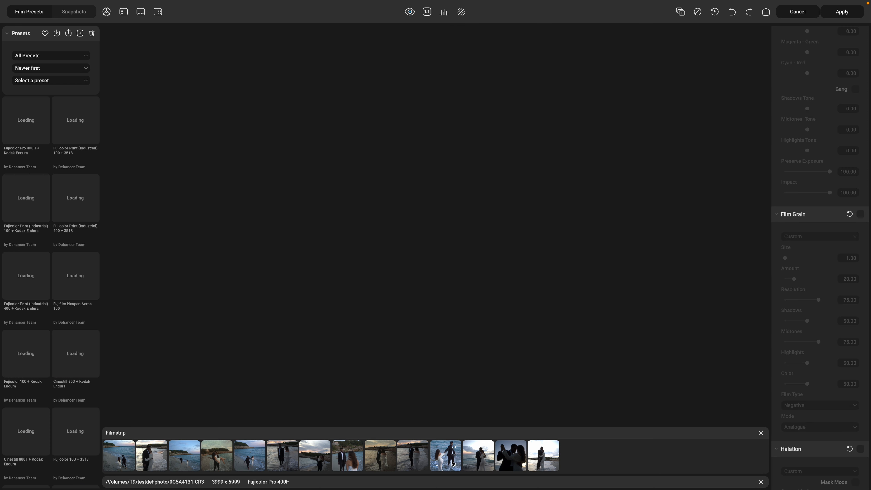
right_click(430, 311)
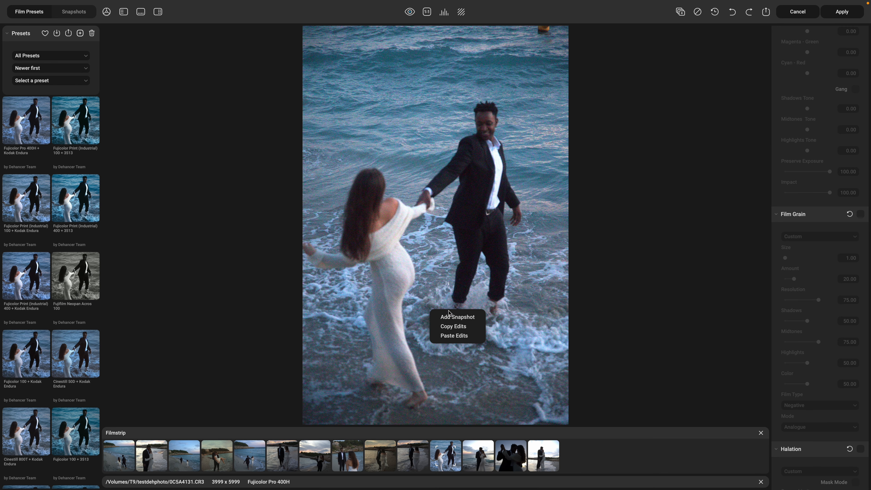
click(458, 338)
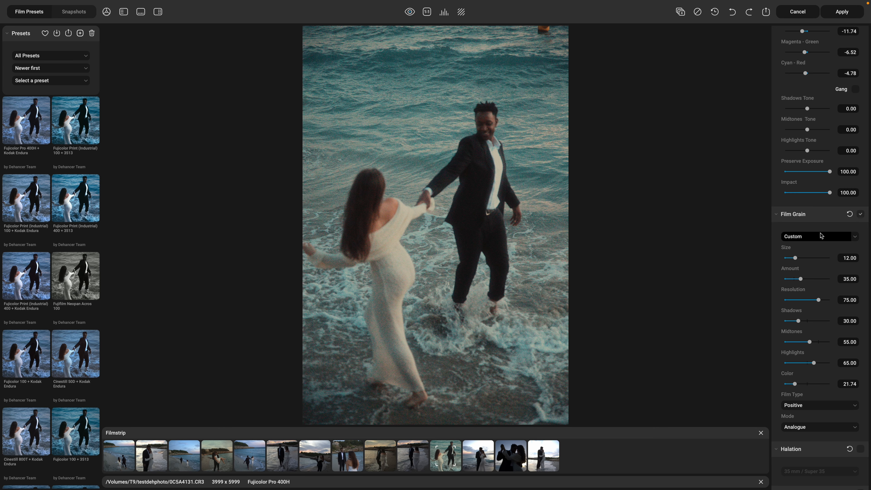
Darken the photo by setting the Source Exposure Compensation to -0.39.
scroll(821, 236, up, 12)
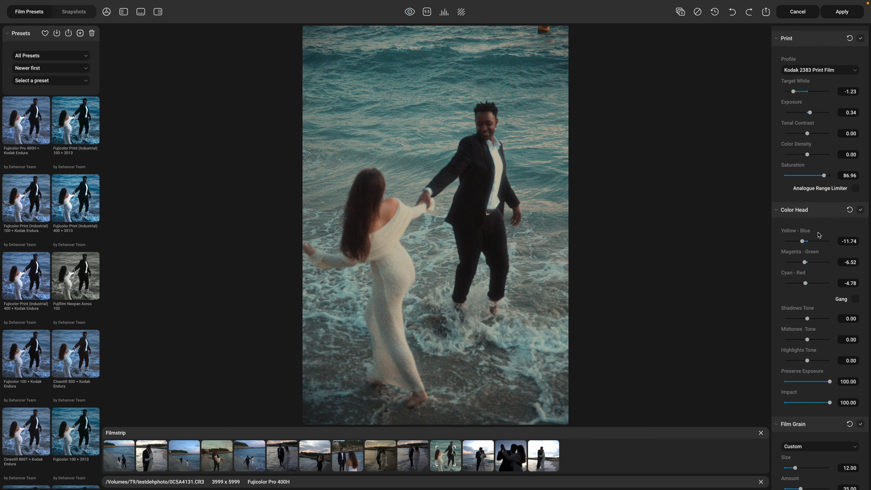
scroll(798, 234, up, 15)
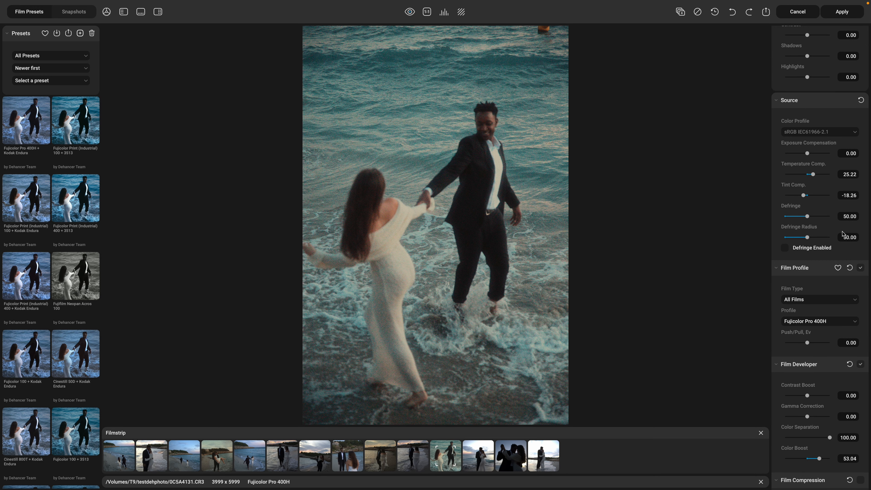
scroll(844, 236, up, 1)
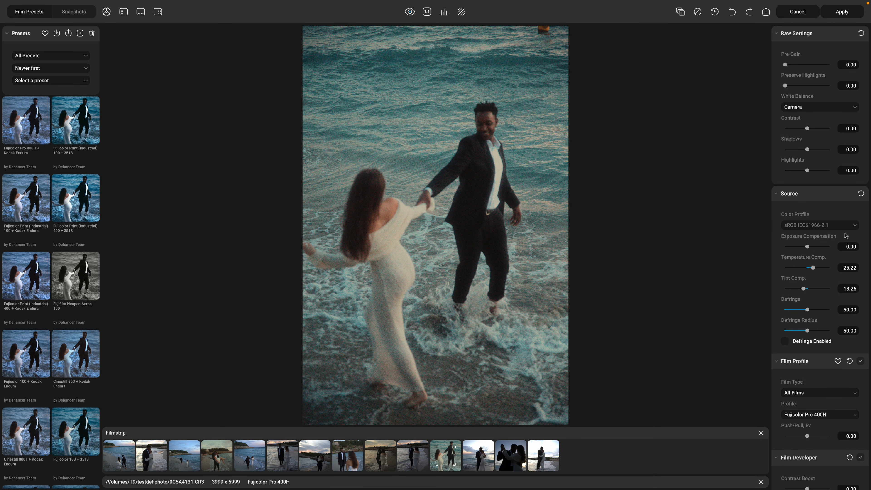
drag(807, 247, 804, 250)
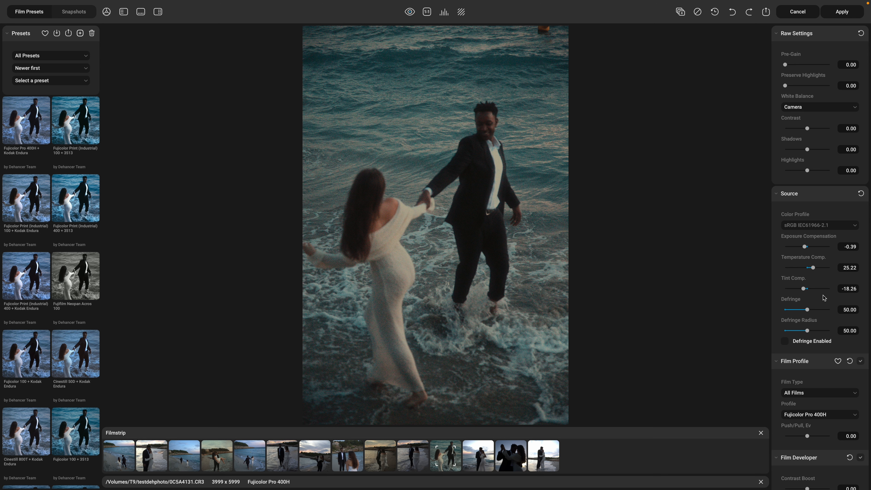
Set the Black Point of the Expand tool to 2.61.
scroll(816, 288, down, 5)
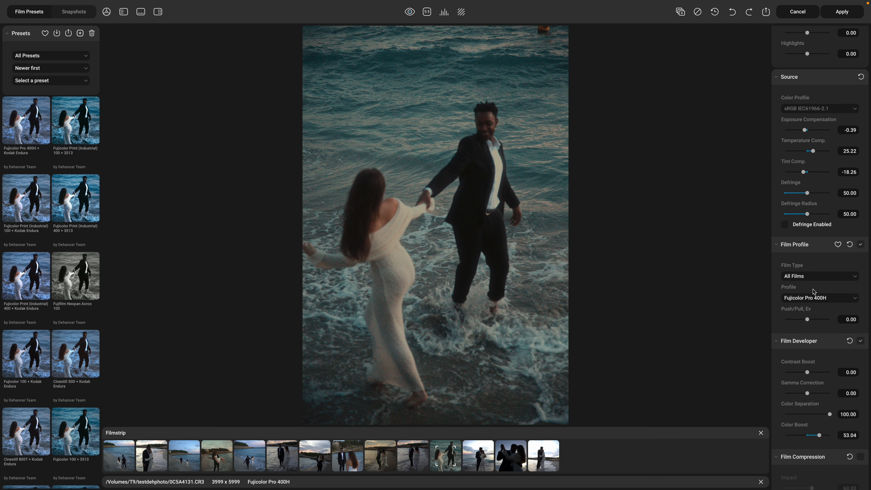
scroll(813, 288, down, 3)
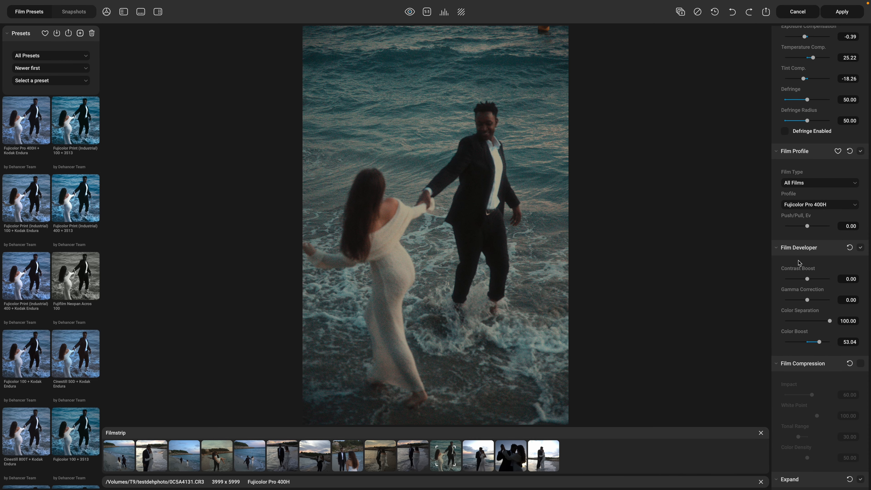
scroll(798, 273, down, 1)
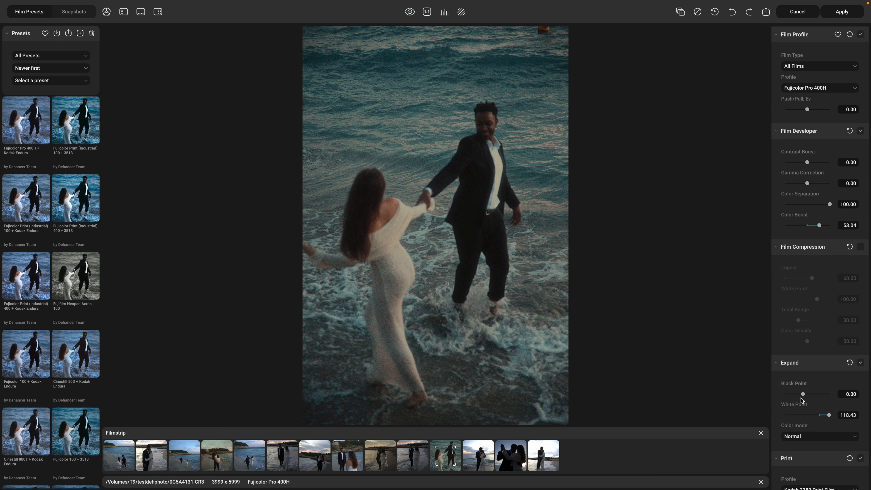
drag(802, 394, 805, 395)
Raise the Tonal Contrast of the Print tool to 6.52.
scroll(819, 349, down, 3)
scroll(828, 354, down, 1)
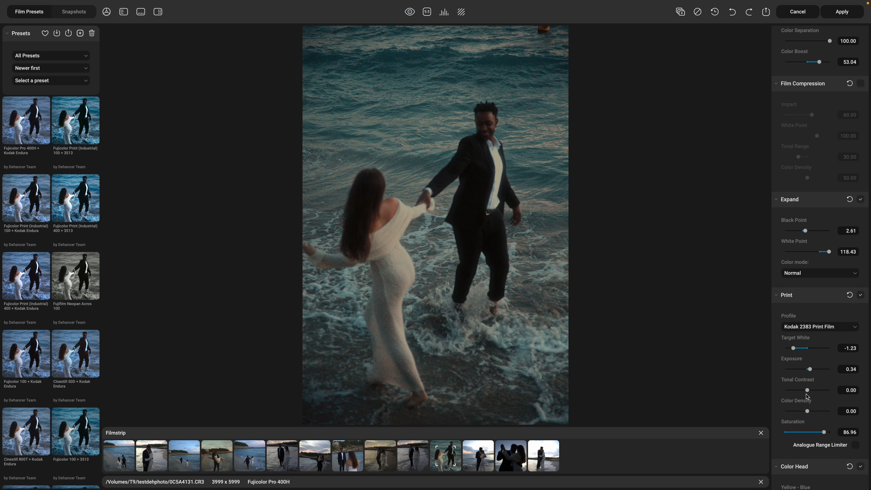
drag(808, 392, 810, 392)
Enable Halation on the photo with the 35 mm / Super 35 profile.
scroll(794, 326, down, 3)
scroll(795, 327, down, 9)
scroll(808, 329, down, 8)
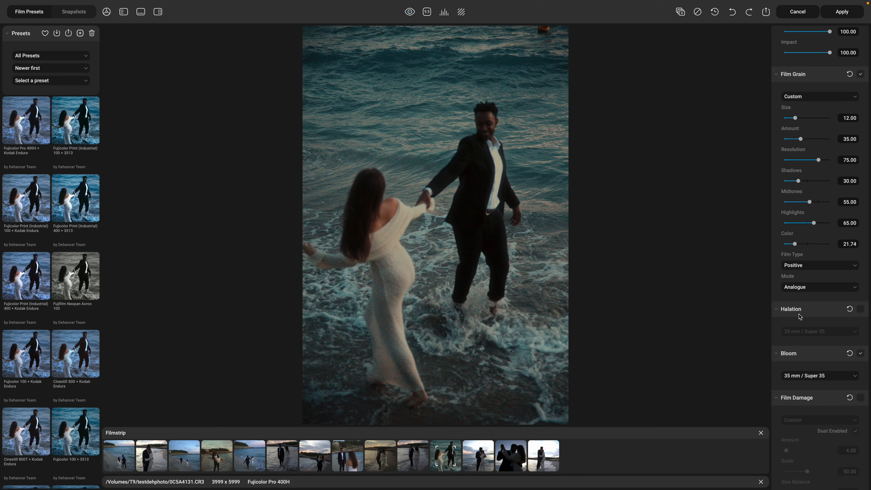
click(860, 309)
In Color Head, set Cyan - Red to -11.74 and Yellow - Blue to -20.43, keeping Magenta - Green at -6.52.
scroll(863, 377, up, 2)
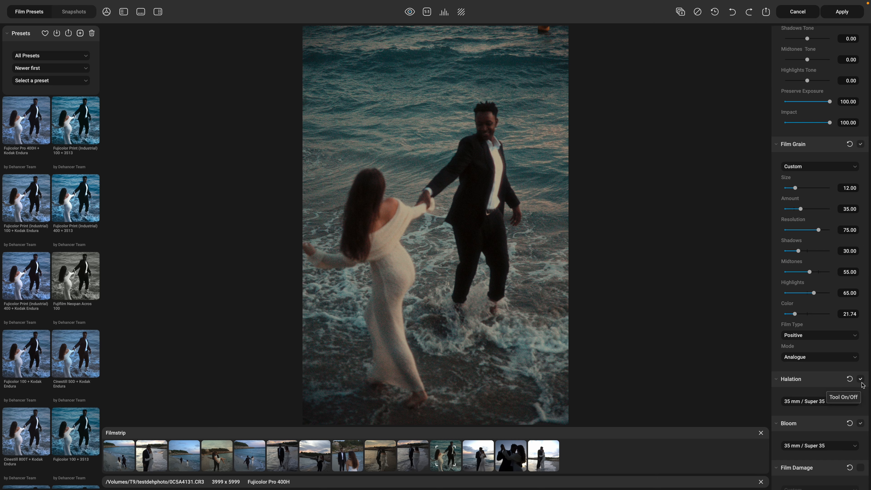
scroll(803, 207, up, 6)
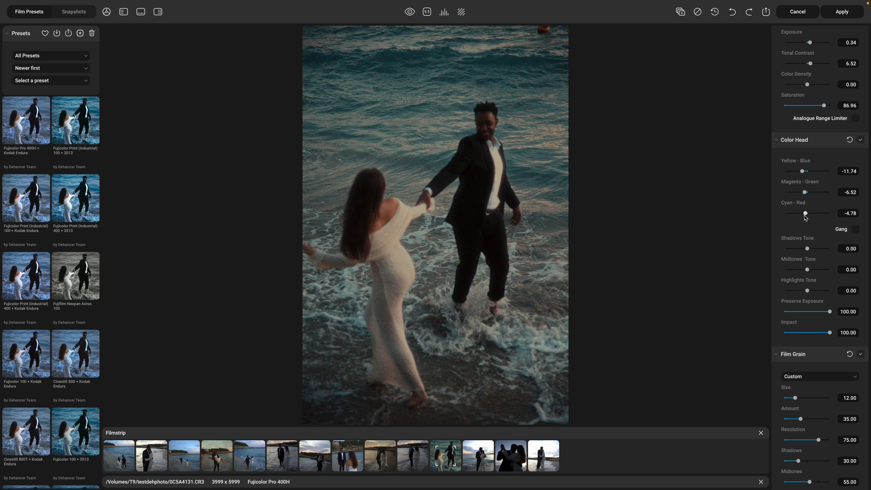
drag(804, 215, 802, 215)
drag(802, 172, 798, 174)
drag(805, 196, 805, 197)
Save the current look as the preset "KVDeh1 Fujicolor Pro 400H" and switch the preset list to All Presets.
click(80, 33)
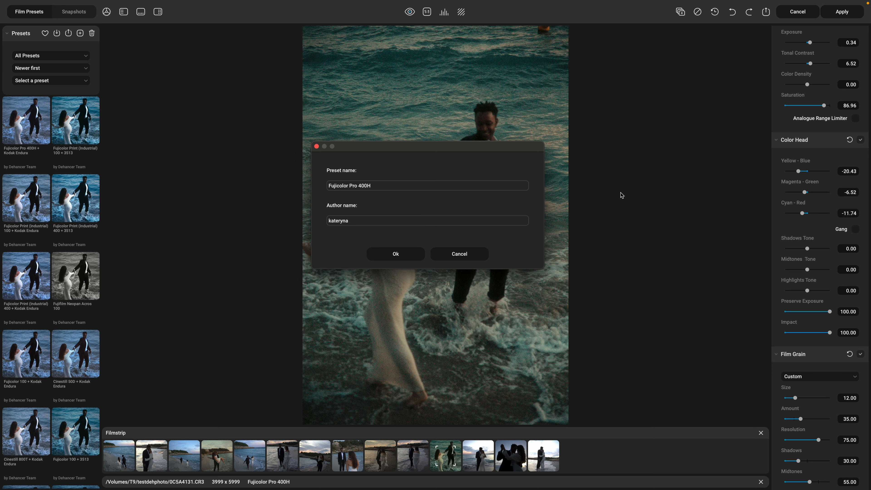
text(KVDeh1)
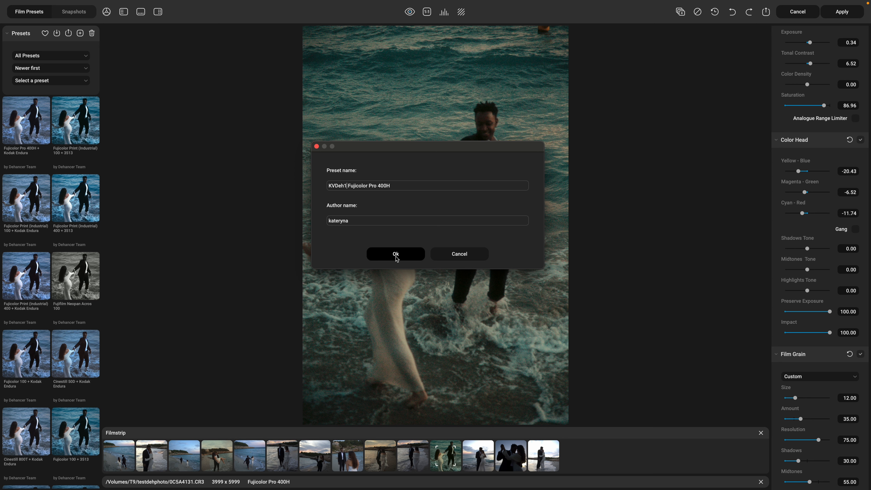
click(395, 256)
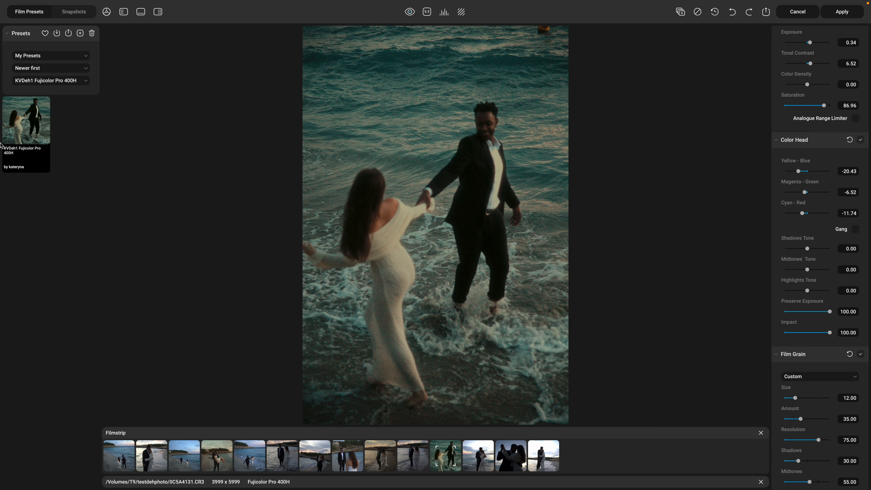
click(35, 59)
click(35, 64)
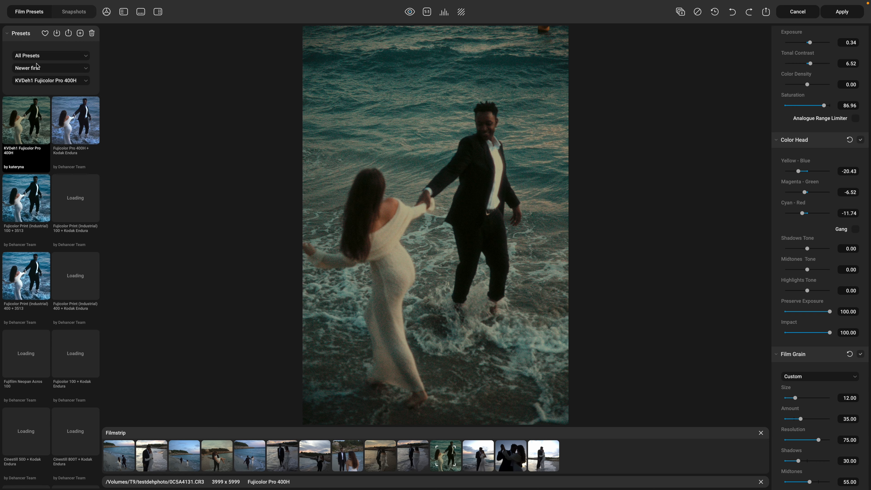